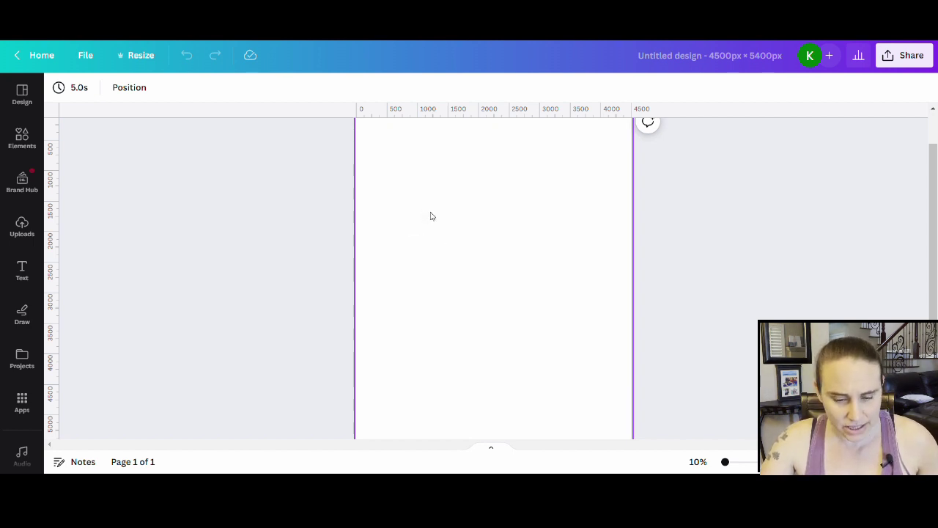
Step: Fill the page background with Dark Gray
click(432, 214)
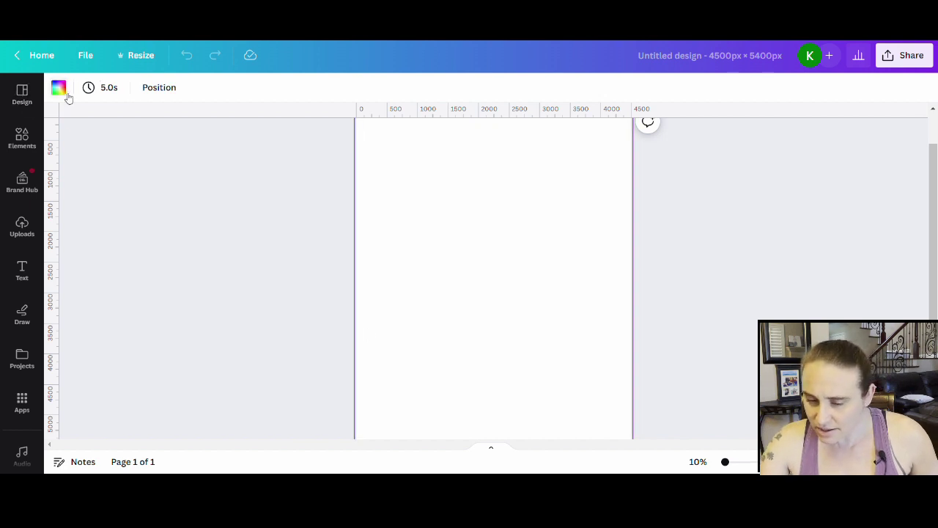
click(59, 87)
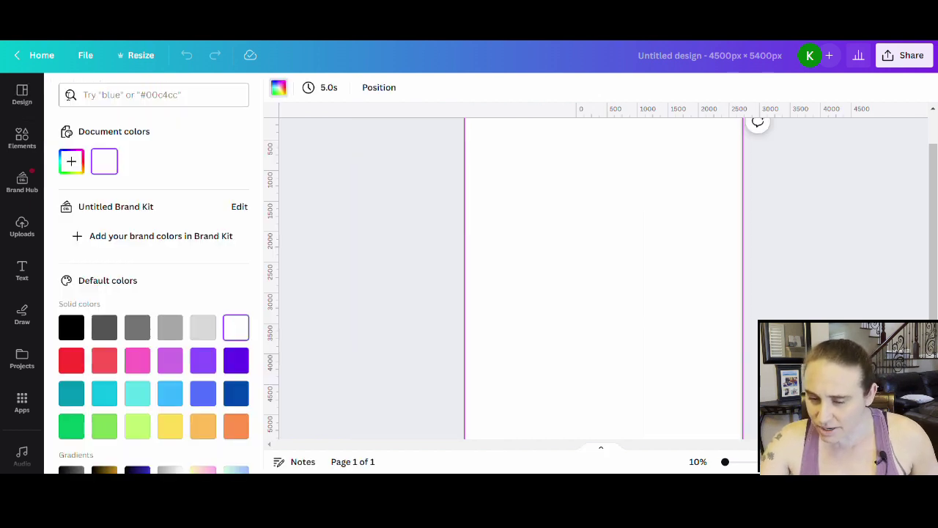
click(116, 325)
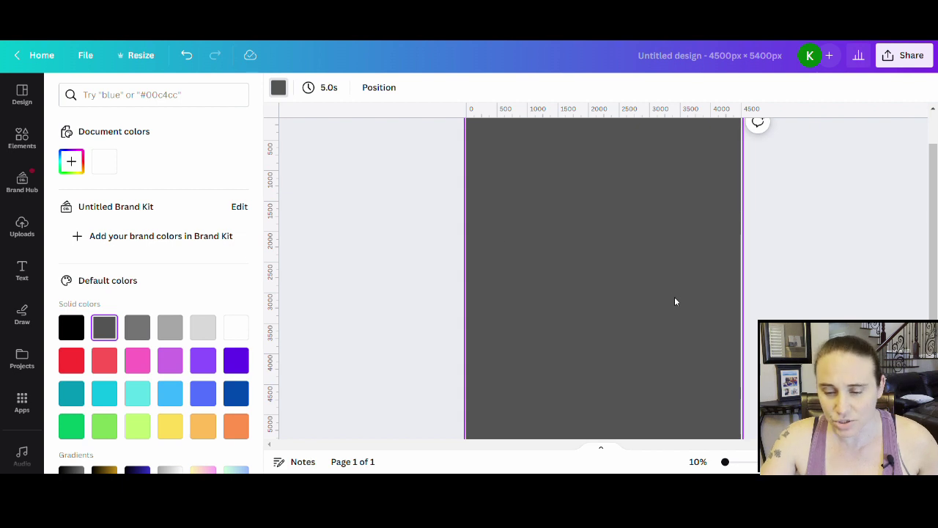
click(390, 247)
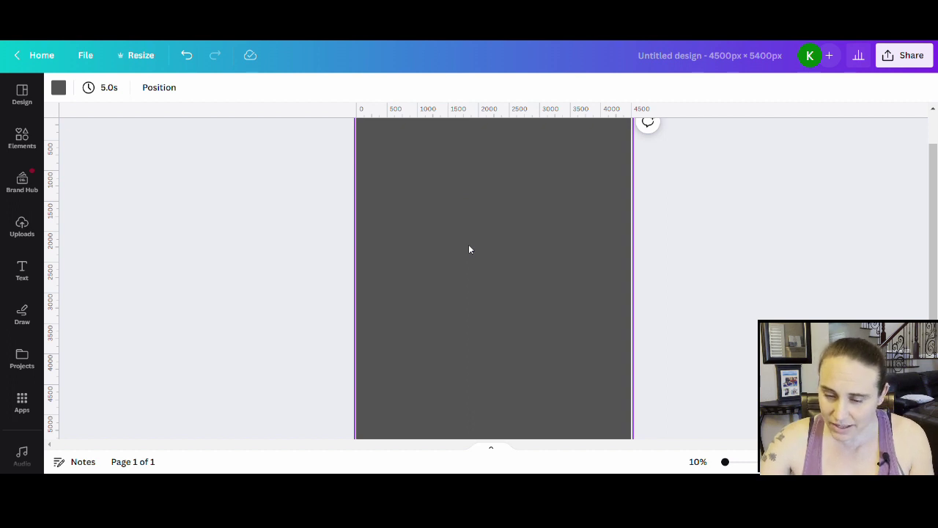
Step: Add a text box near the top of the page and type 'Senior'
key(t)
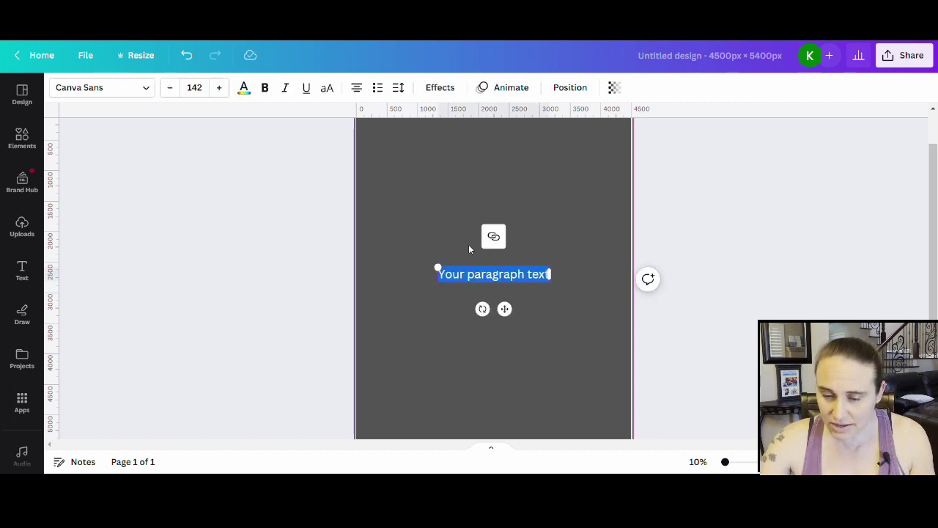
click(431, 203)
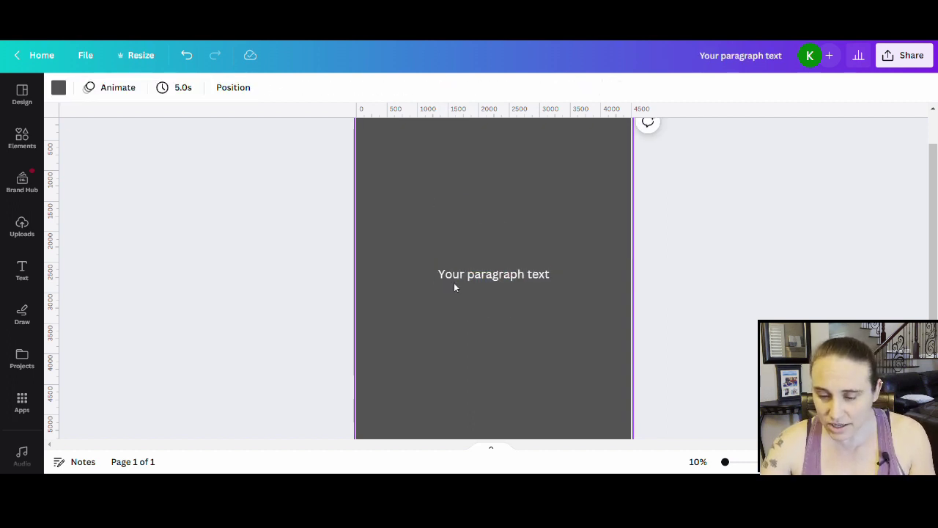
drag(457, 281, 454, 228)
double_click(446, 228)
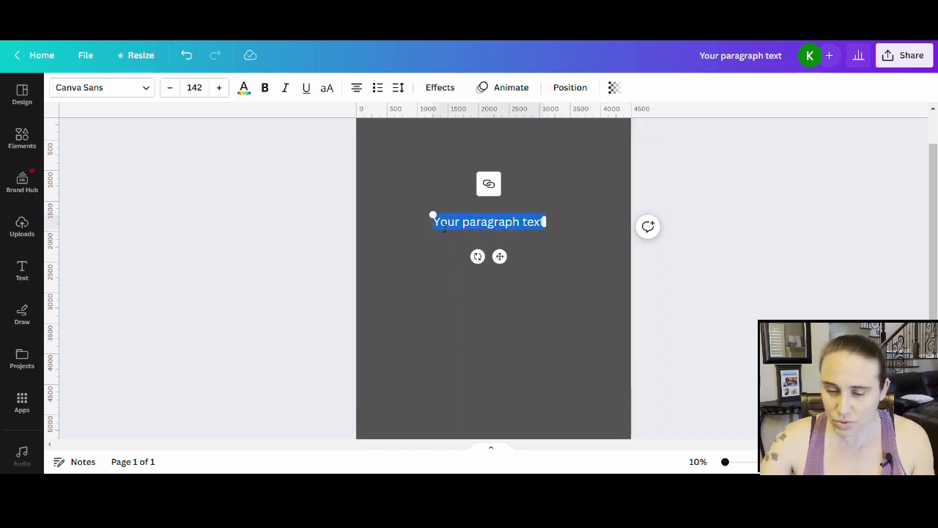
text(Senior)
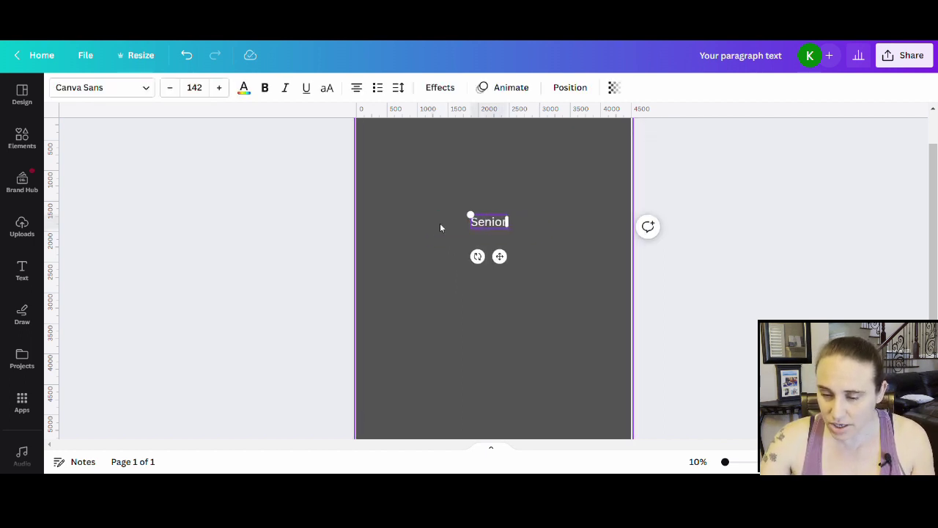
Step: Enlarge the white Senior text to size 660 and center it near the page top
click(439, 222)
click(485, 221)
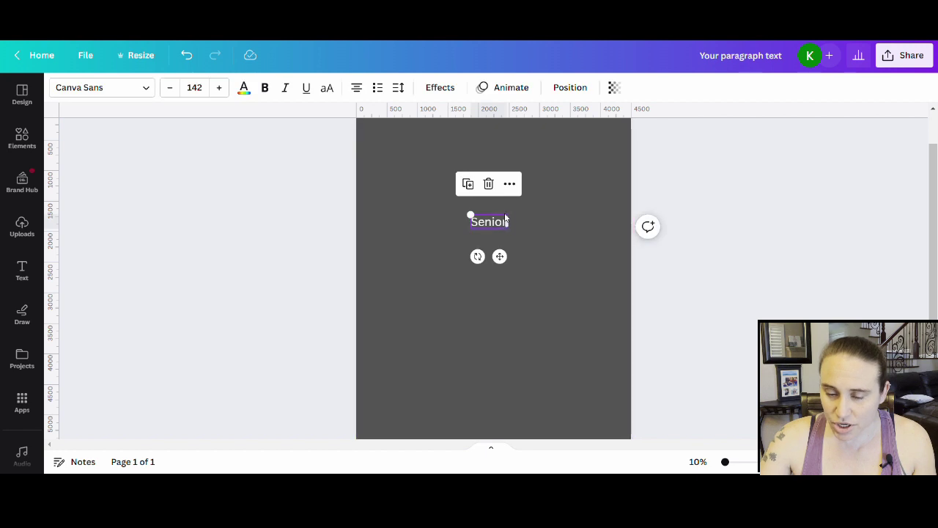
drag(516, 221, 622, 170)
click(367, 367)
drag(566, 211, 497, 204)
drag(563, 230, 581, 247)
click(547, 308)
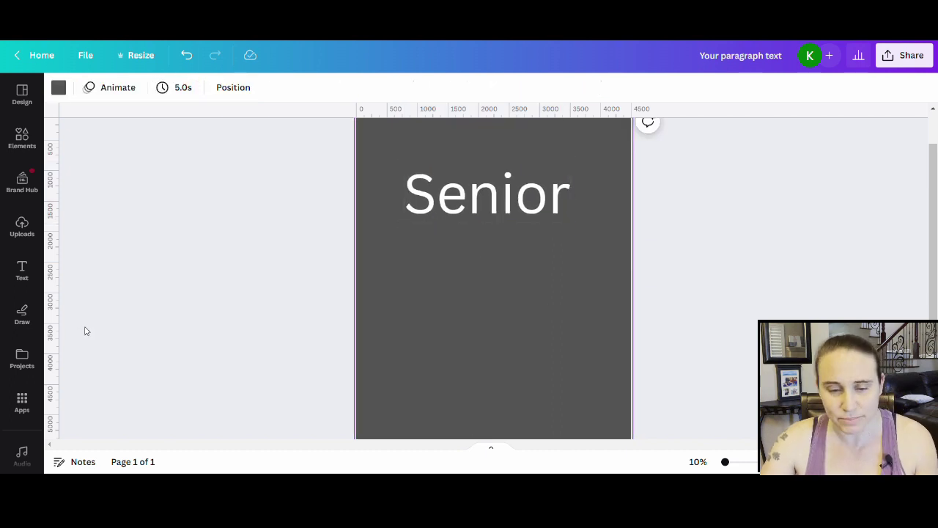
click(541, 211)
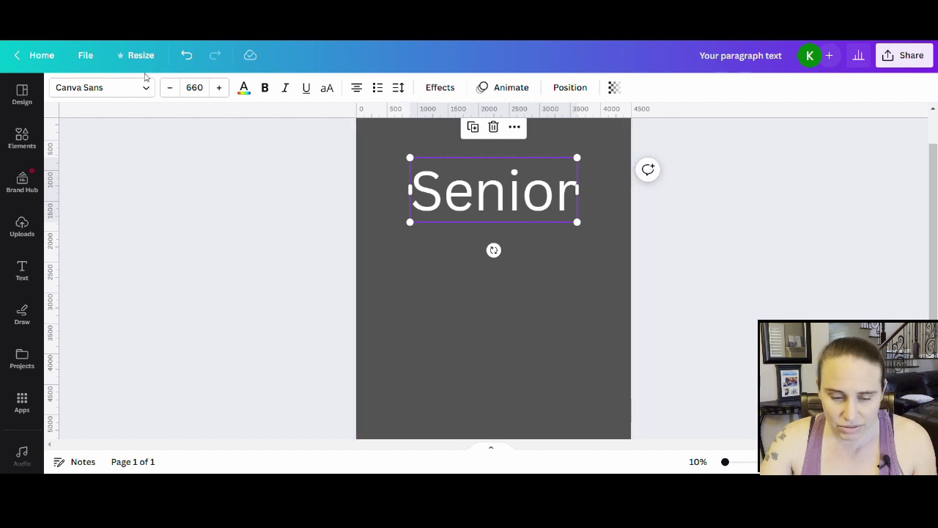
Step: Change the Senior font to Milestone Script
click(144, 86)
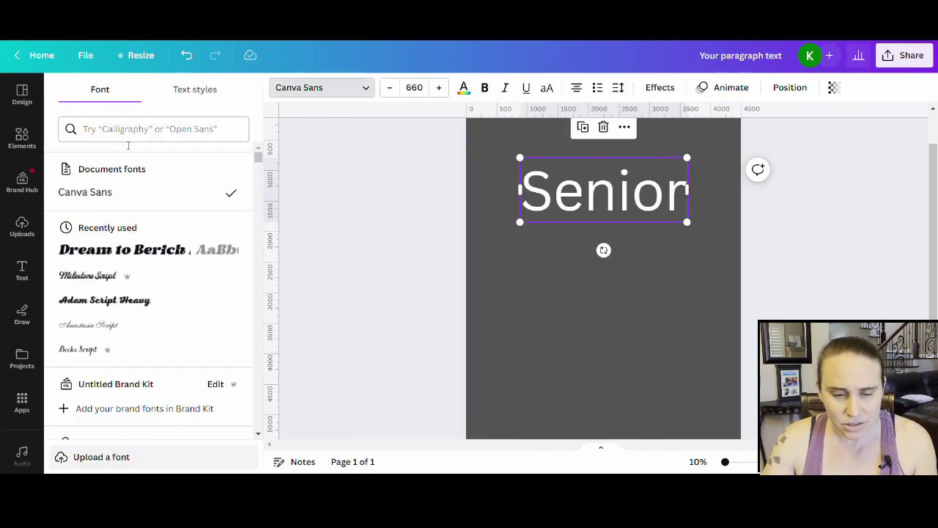
click(138, 129)
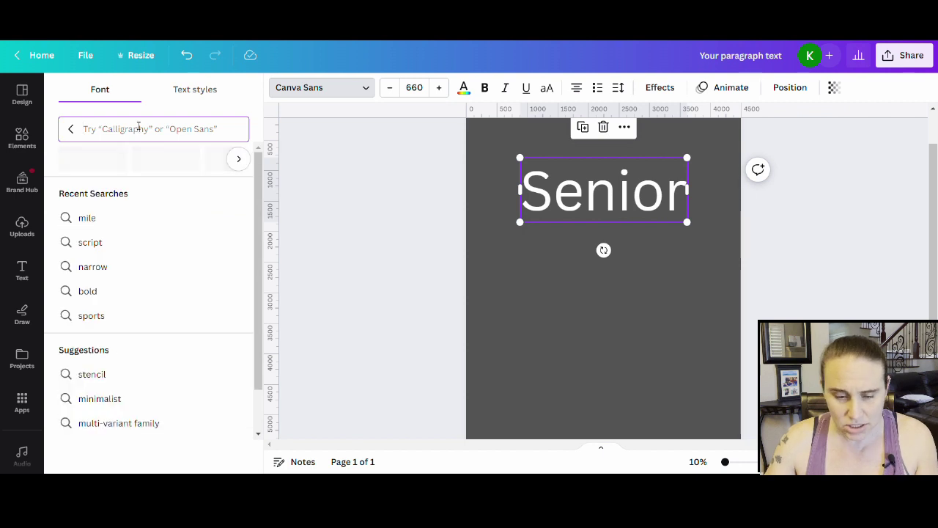
text(milestone)
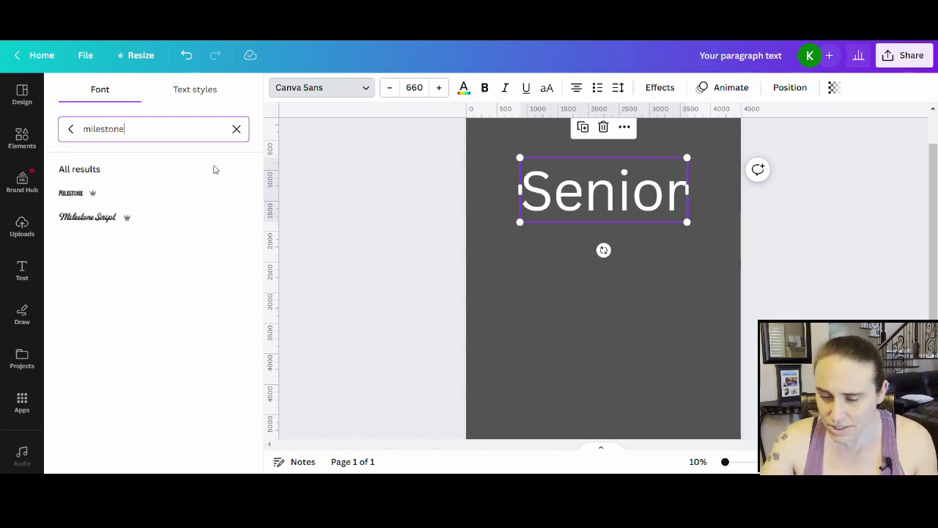
click(109, 216)
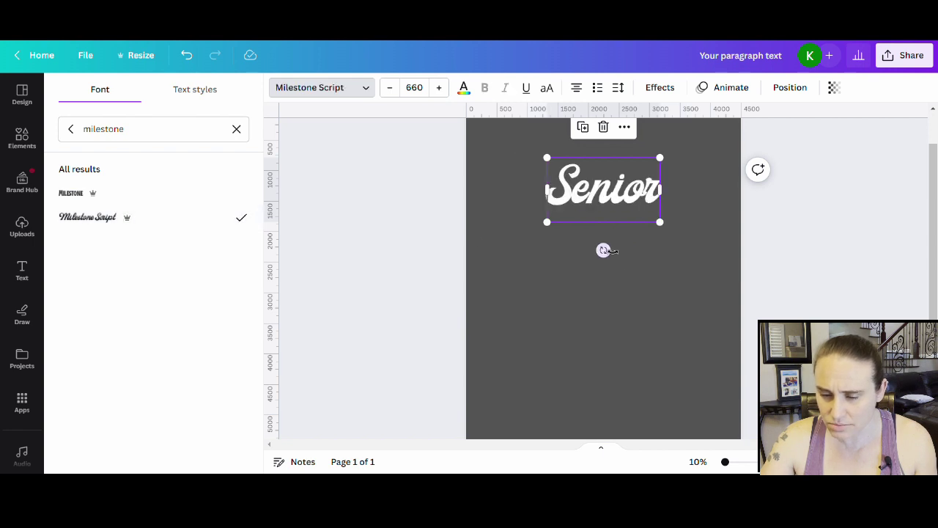
click(607, 275)
Step: Enlarge Senior to size 1215 and move it toward the upper left
click(541, 213)
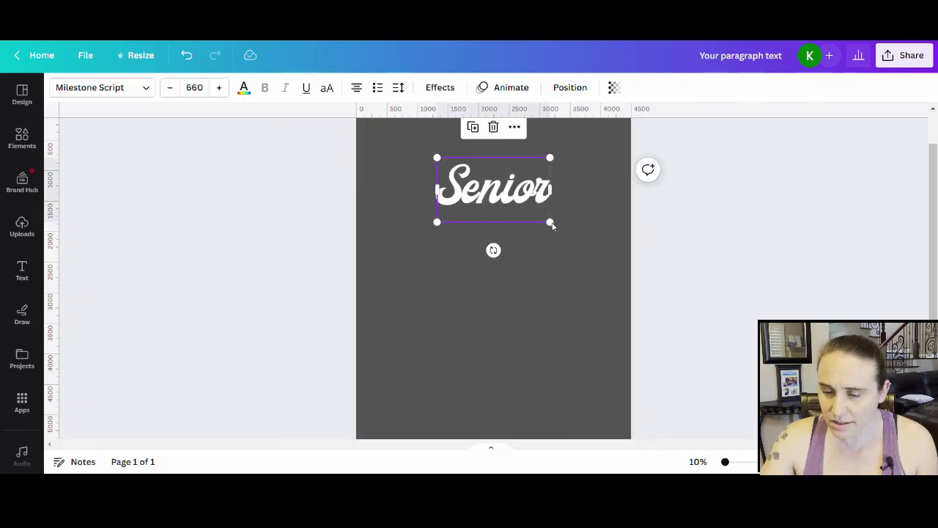
drag(557, 229, 645, 300)
drag(604, 227, 553, 200)
click(579, 349)
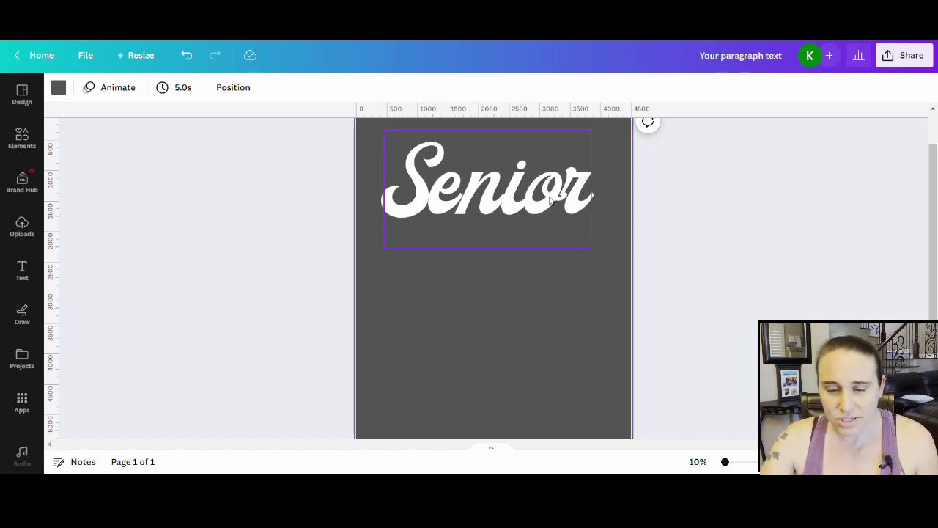
Step: Adjust Senior's letter spacing to 42 so the script fits across the page top
click(550, 199)
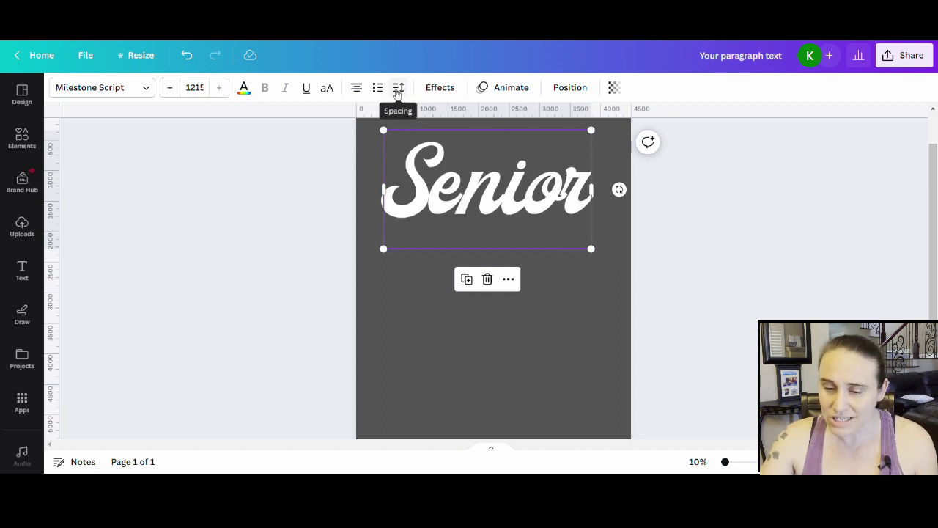
click(397, 91)
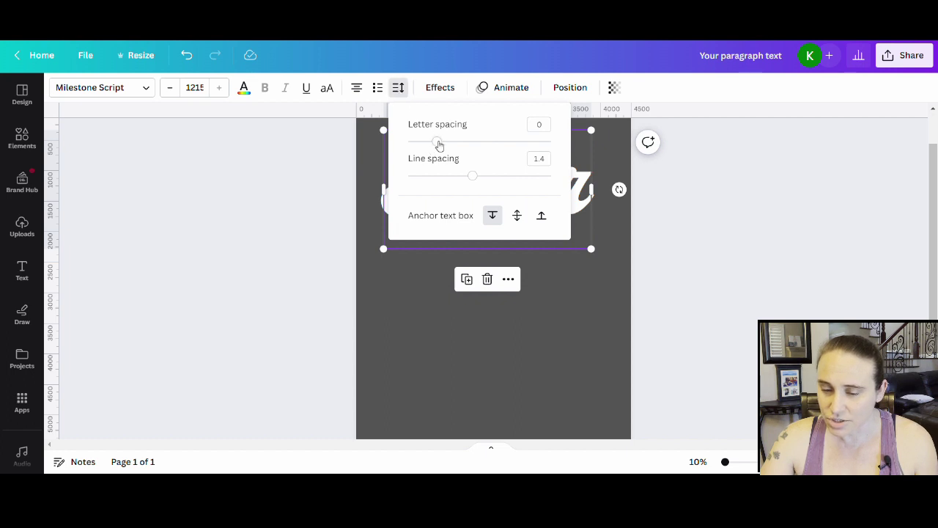
drag(439, 145, 445, 141)
click(509, 385)
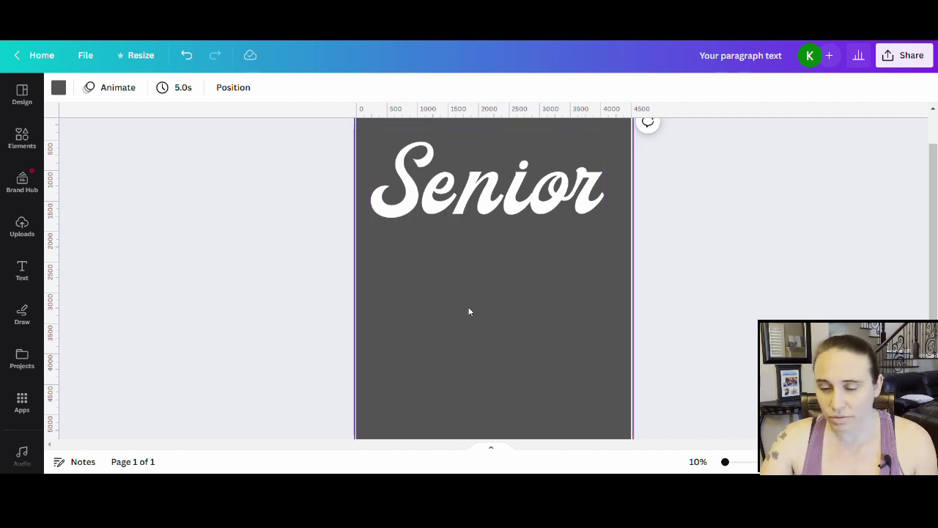
Step: Center Senior horizontally and rename the design 'senior text'
click(524, 200)
drag(523, 199, 531, 201)
click(524, 340)
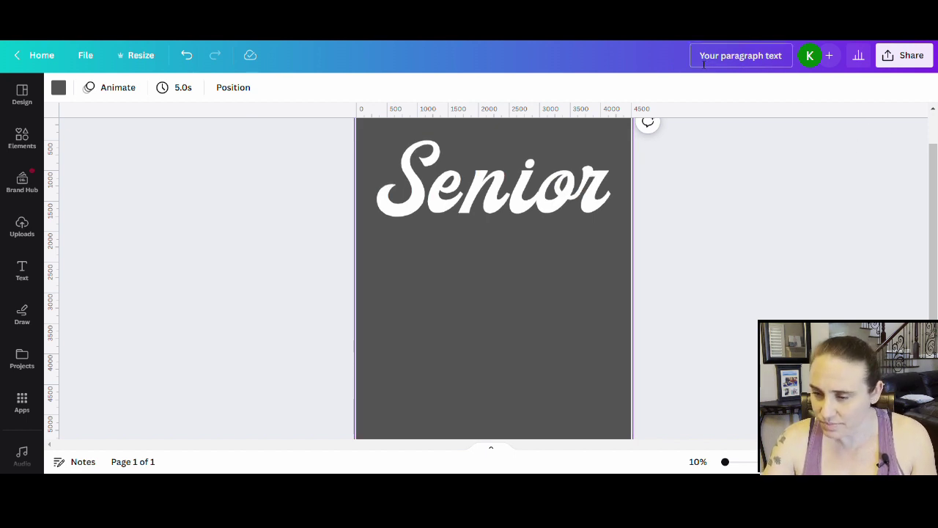
text(s)
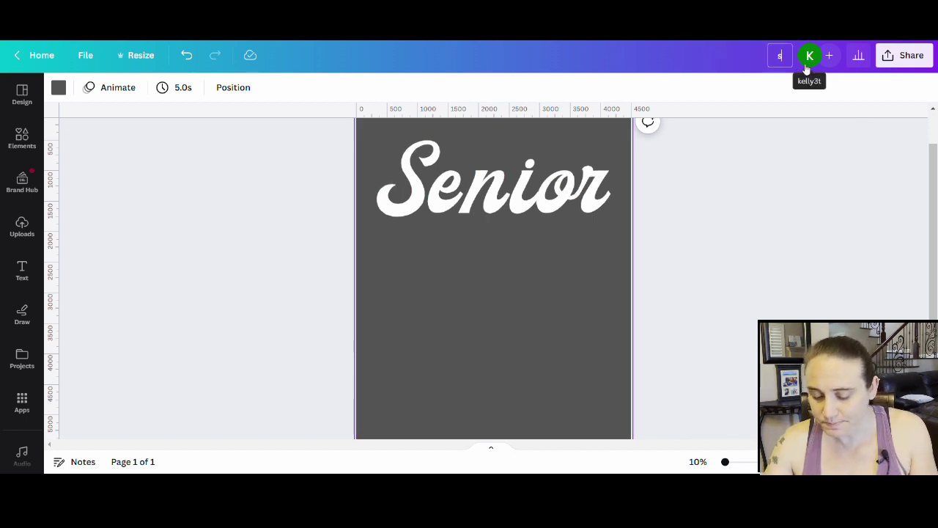
text(enior)
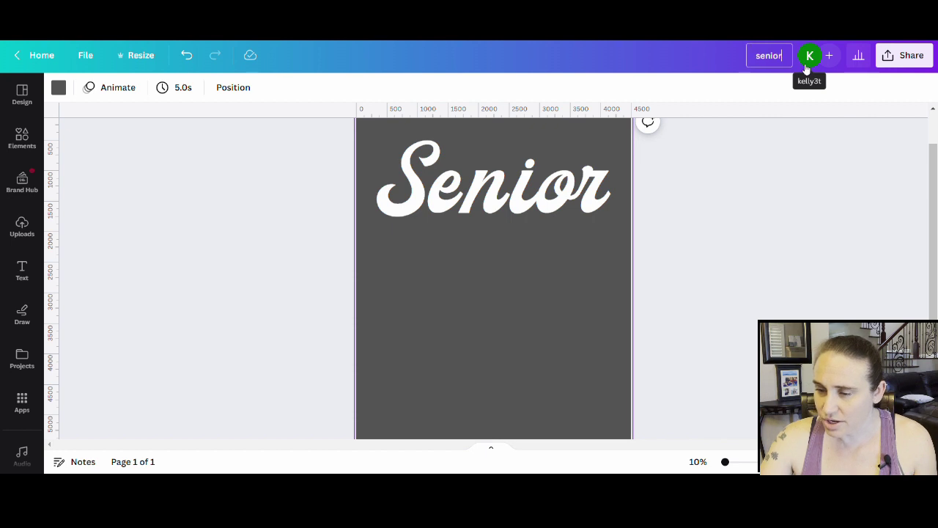
text( text)
key(Return)
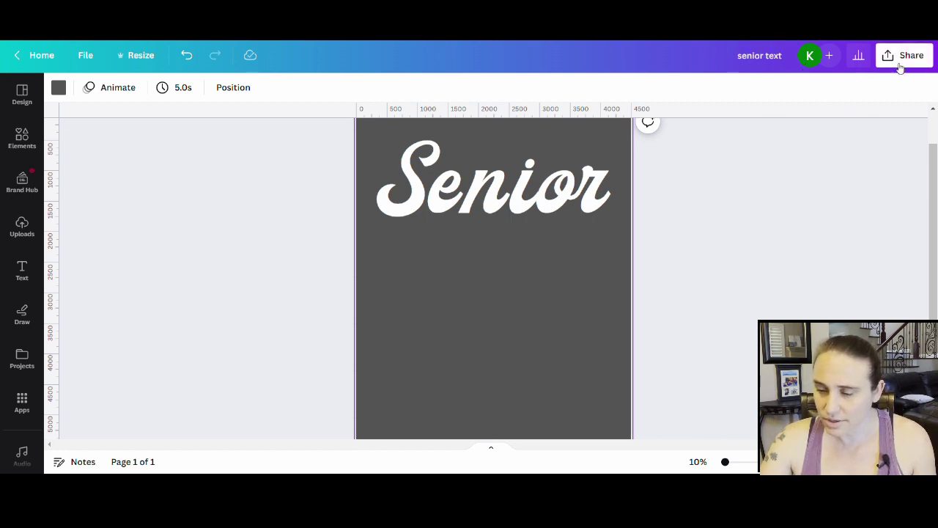
Step: Download the design as a transparent-background PNG, then drag Senior off the page
click(906, 59)
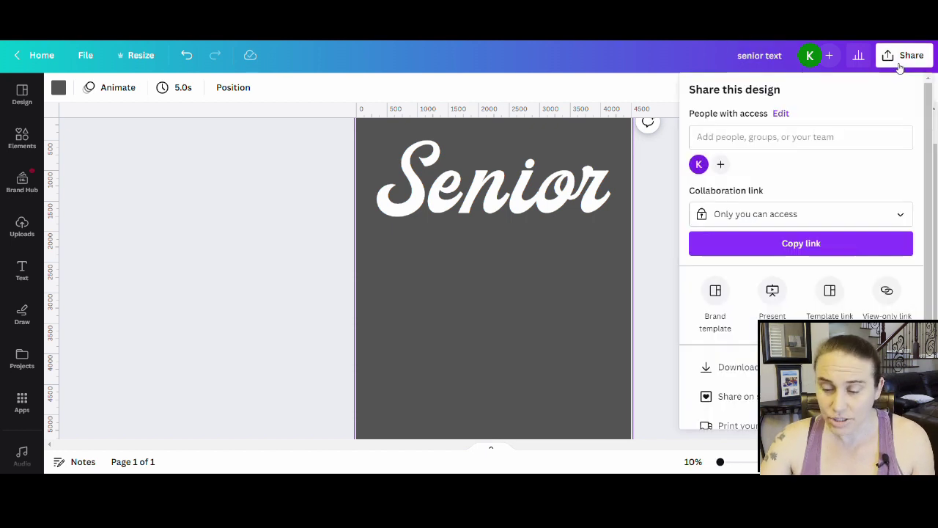
click(728, 369)
click(758, 216)
click(758, 279)
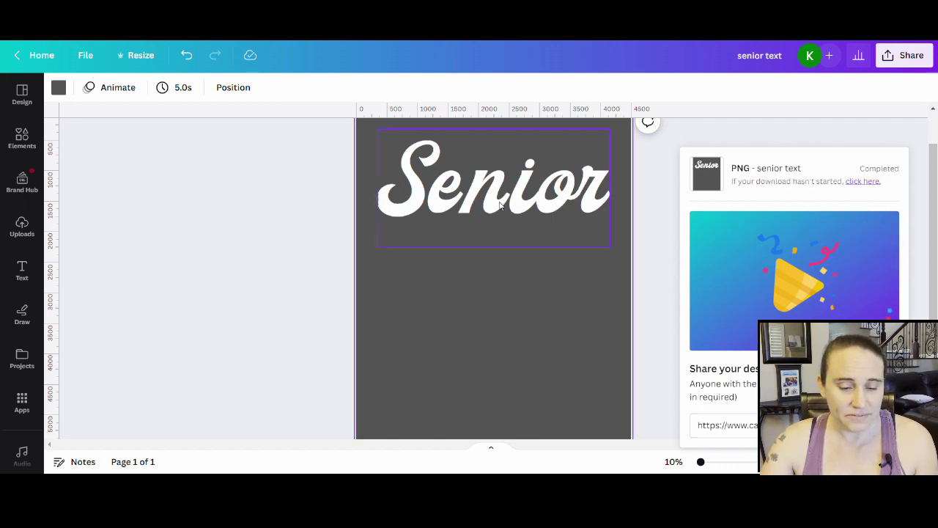
drag(566, 202, 66, 158)
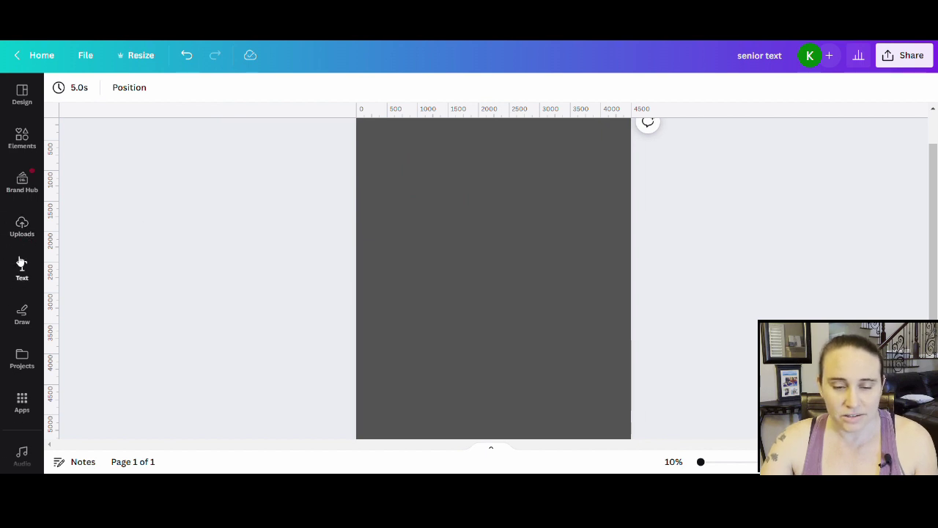
Step: Place the uploaded Senior PNG on the page
click(22, 231)
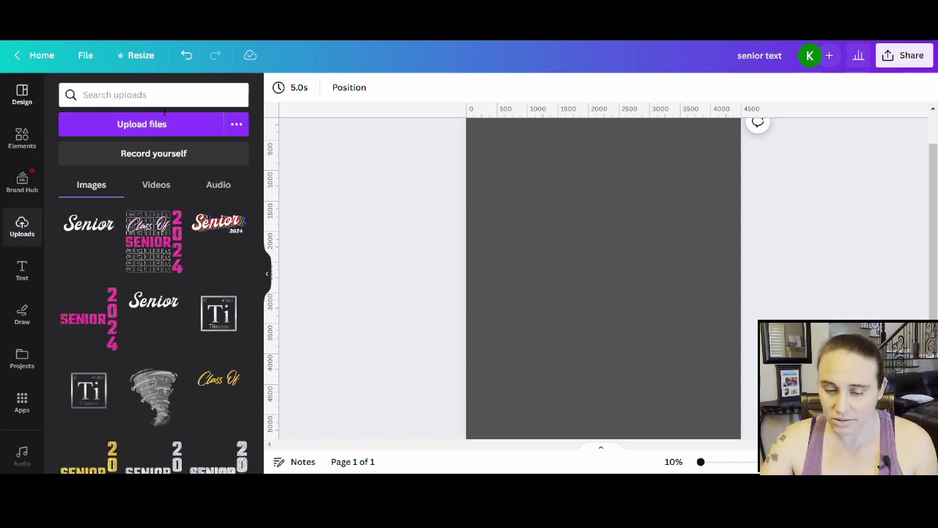
click(88, 259)
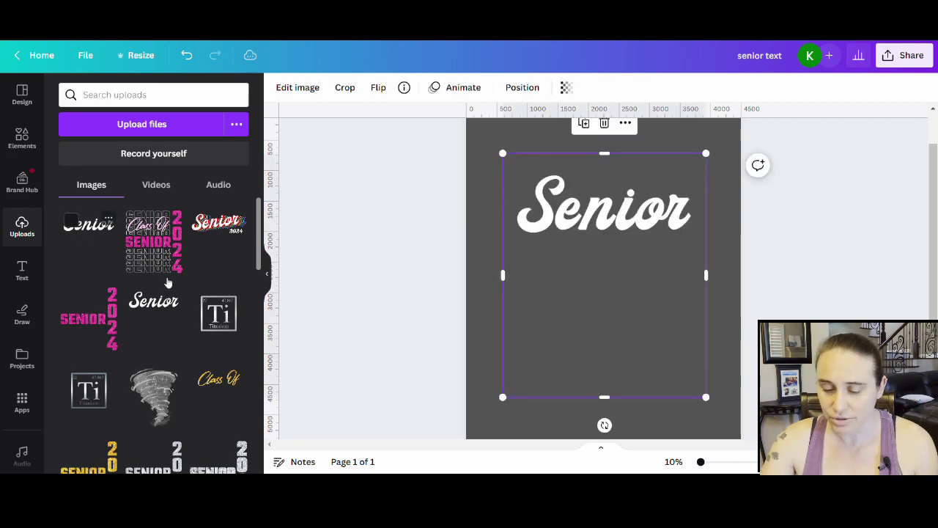
click(269, 276)
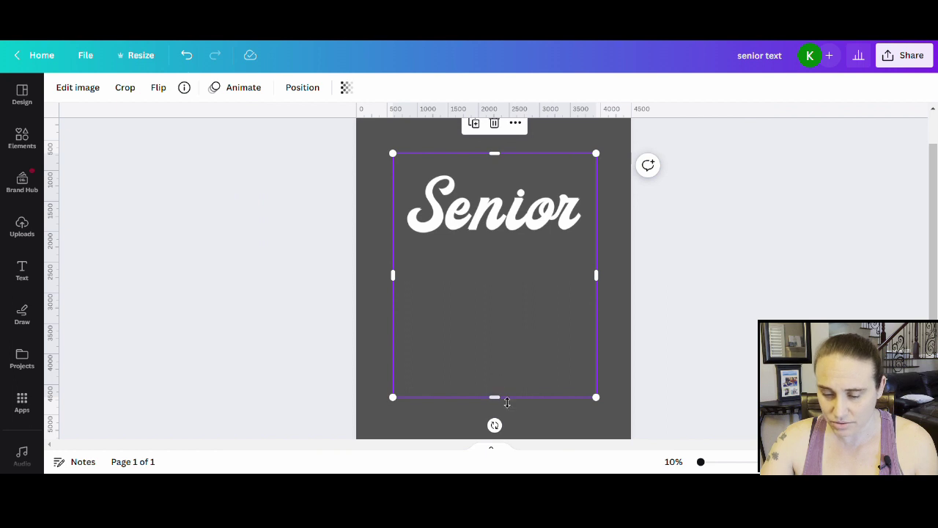
Step: Crop the Senior image's bottom edge up to sit just under the word
drag(507, 403, 521, 268)
click(457, 388)
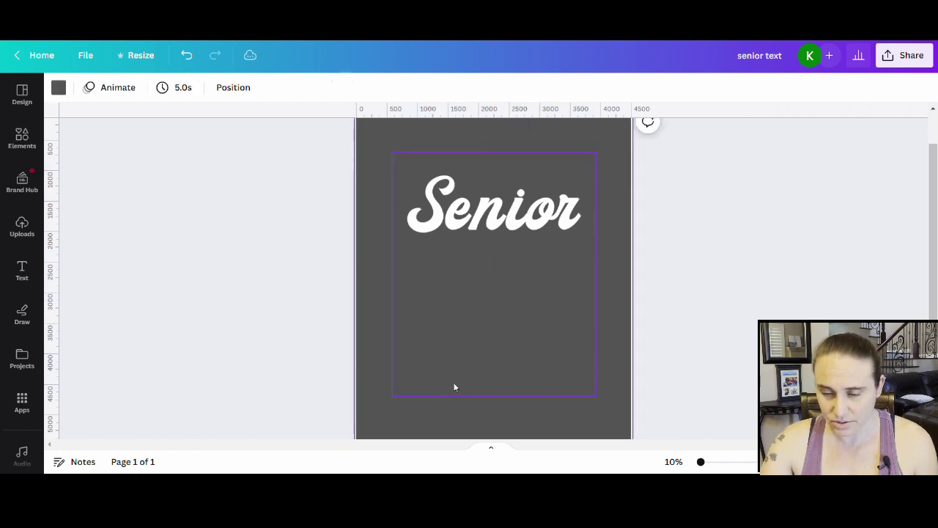
click(500, 323)
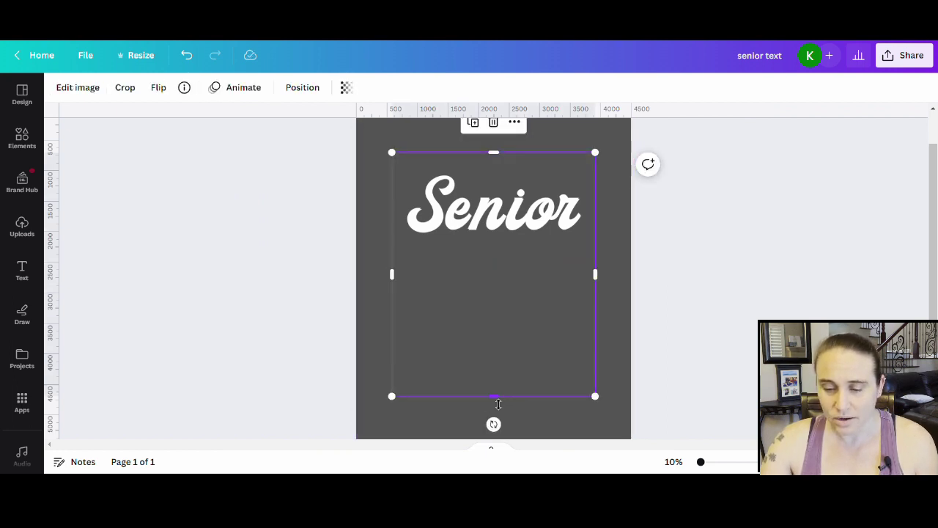
drag(500, 400, 517, 265)
click(513, 322)
drag(547, 197, 171, 257)
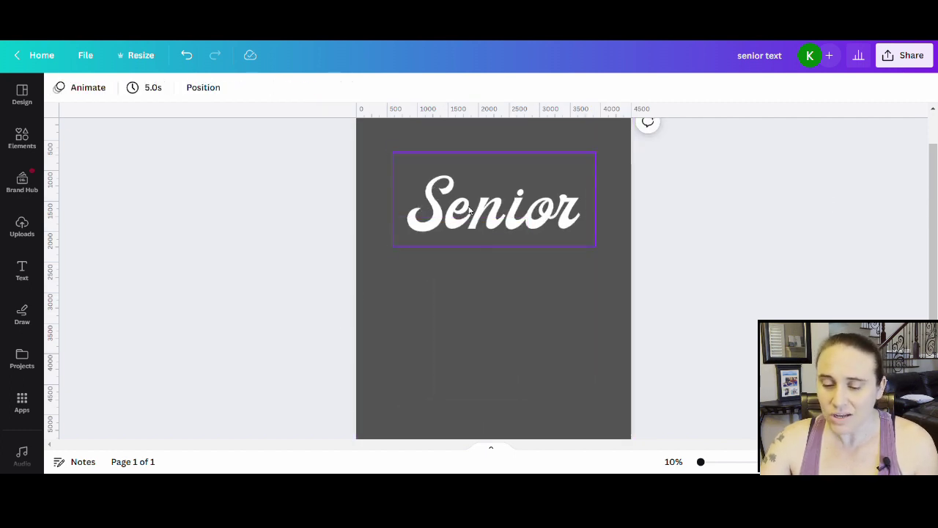
click(470, 211)
Step: Nudge the Senior image up to center it near the page top, with image effects open
click(530, 310)
scroll(535, 323, up, 1)
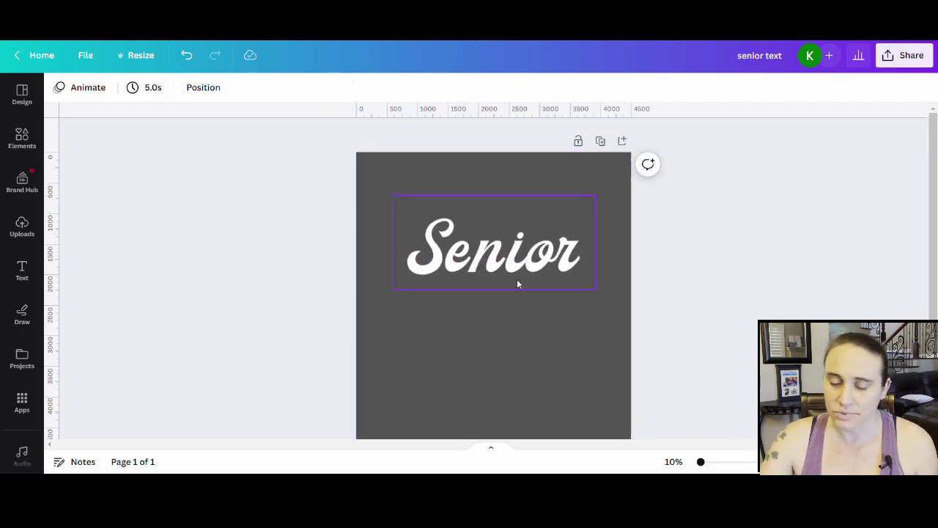
mouse_move(517, 284)
mouse_down()
mouse_move(530, 266)
mouse_move(522, 258)
mouse_move(517, 268)
mouse_up()
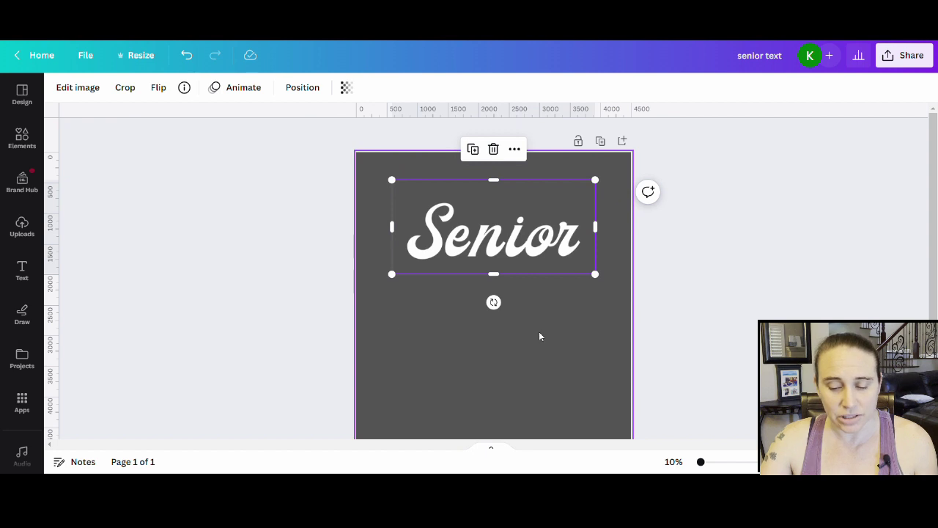
drag(530, 241, 512, 228)
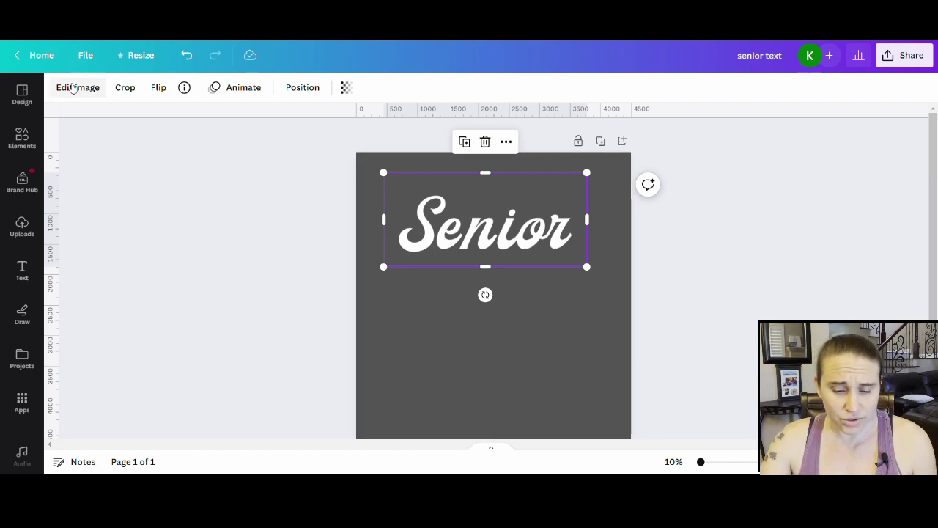
click(73, 88)
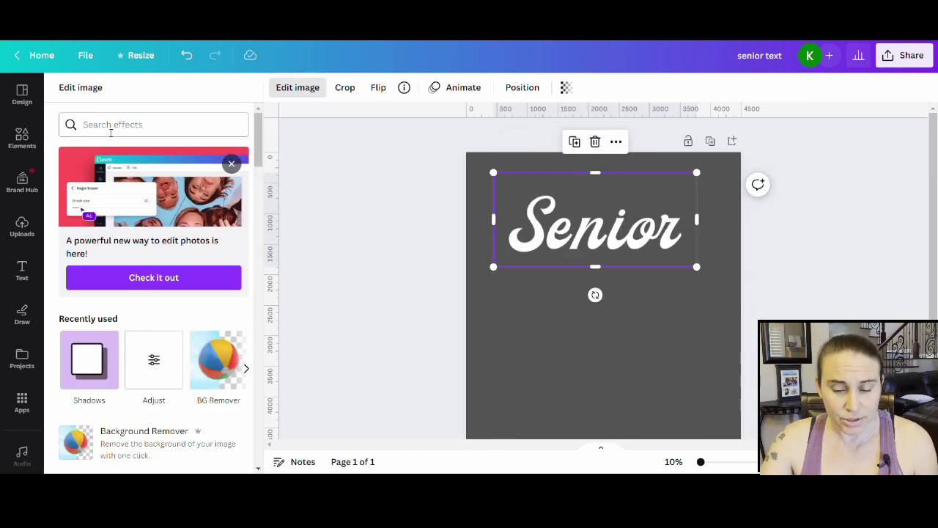
Step: Apply a red Glow shadow to Senior with blur 0, transparency 100 and size 15
scroll(81, 339, down, 1)
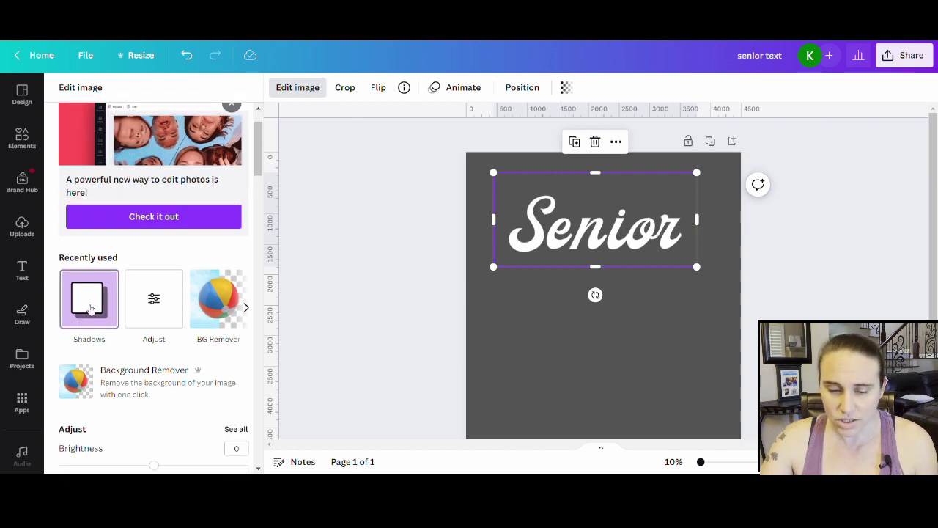
click(89, 310)
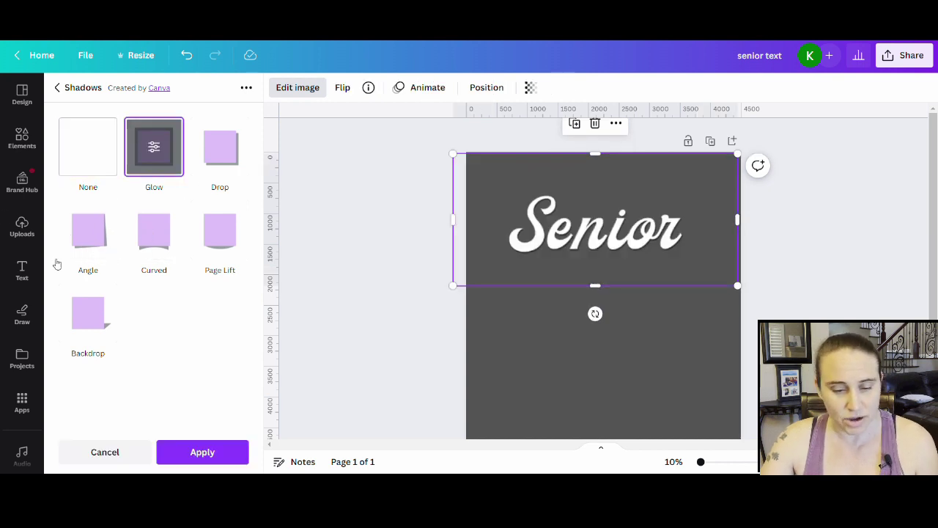
click(155, 148)
drag(105, 225, 58, 220)
drag(154, 181, 249, 181)
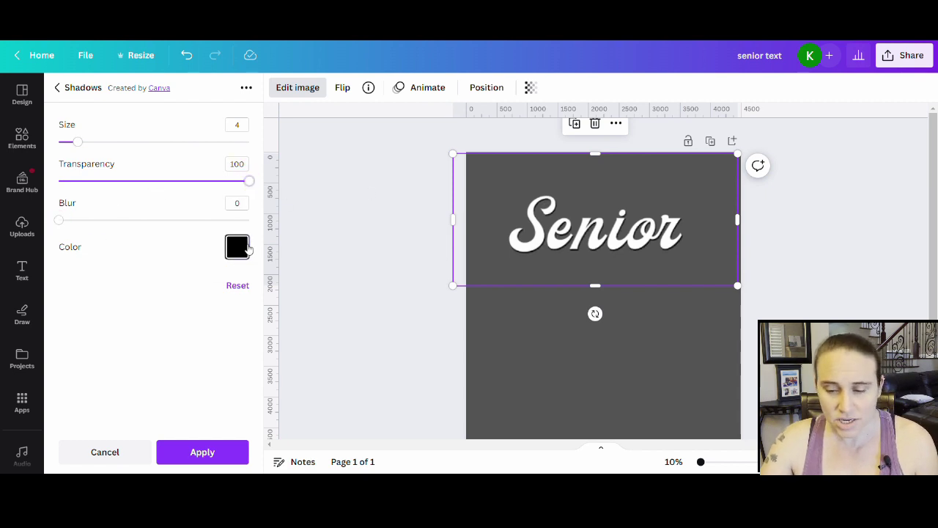
click(233, 249)
scroll(299, 345, down, 2)
click(245, 398)
click(138, 312)
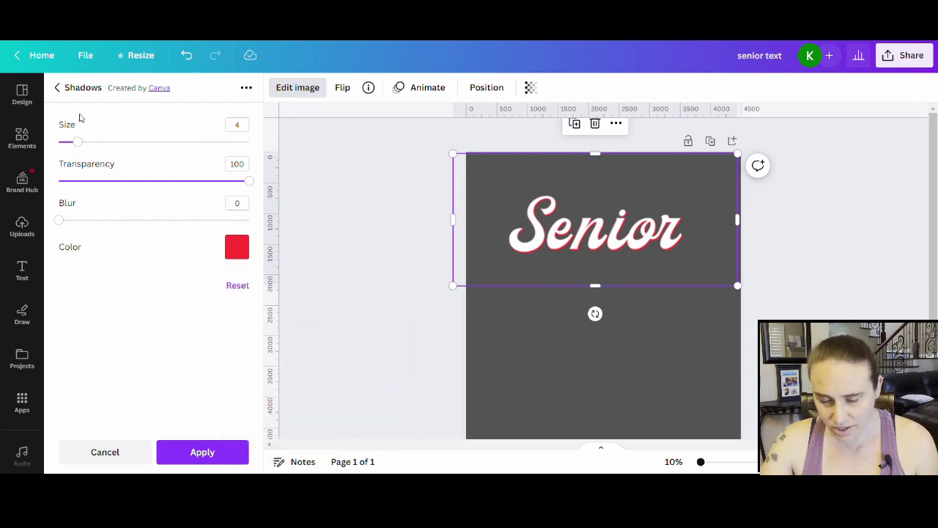
drag(99, 146, 134, 147)
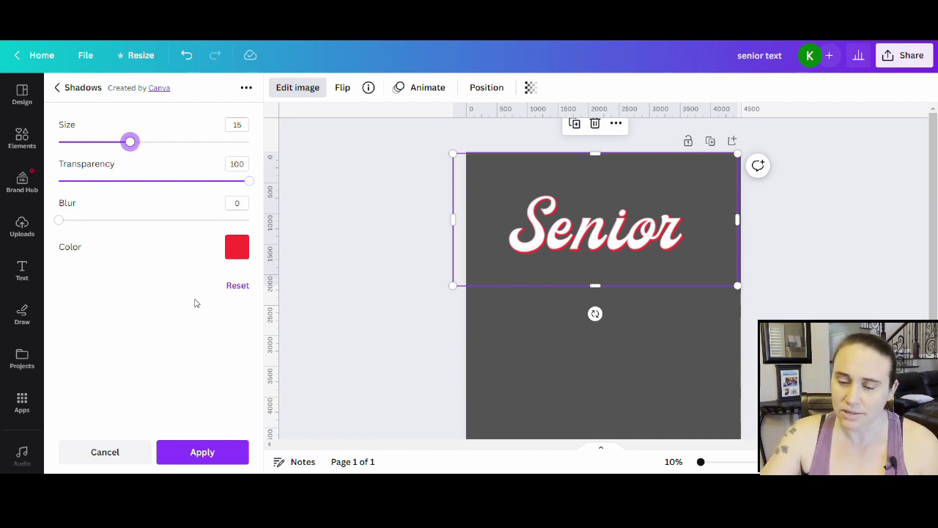
click(202, 452)
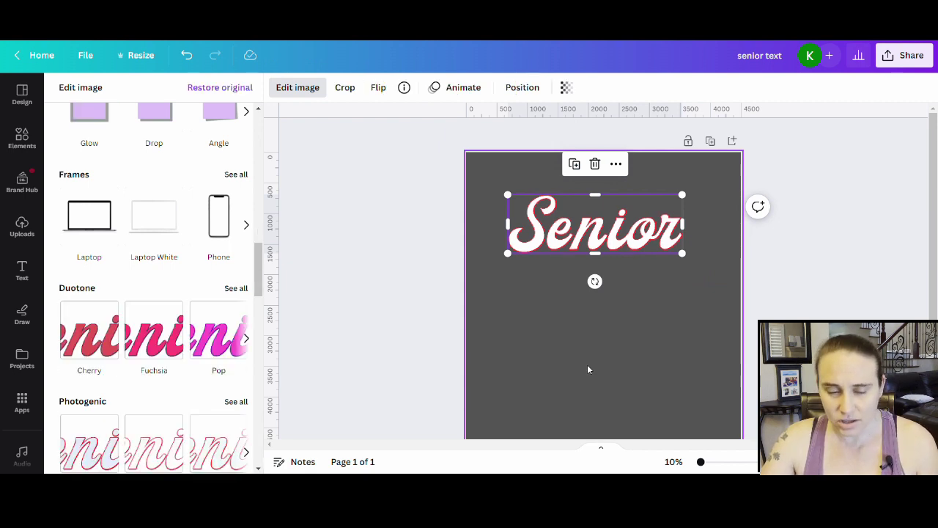
click(579, 369)
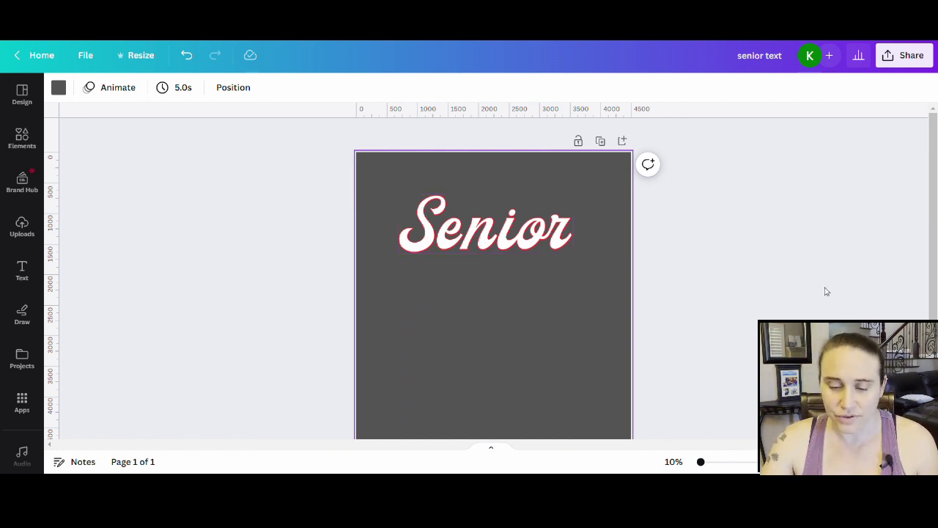
click(537, 235)
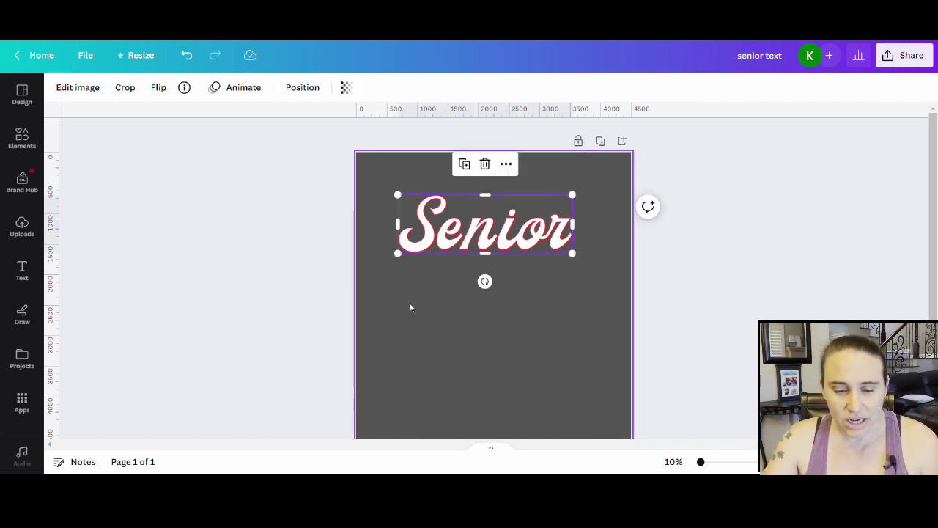
click(64, 89)
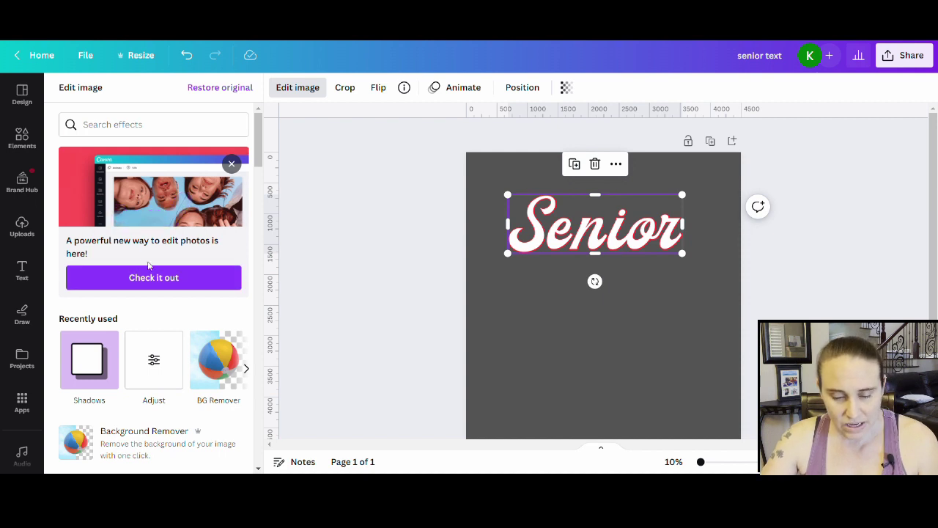
scroll(163, 277, down, 1)
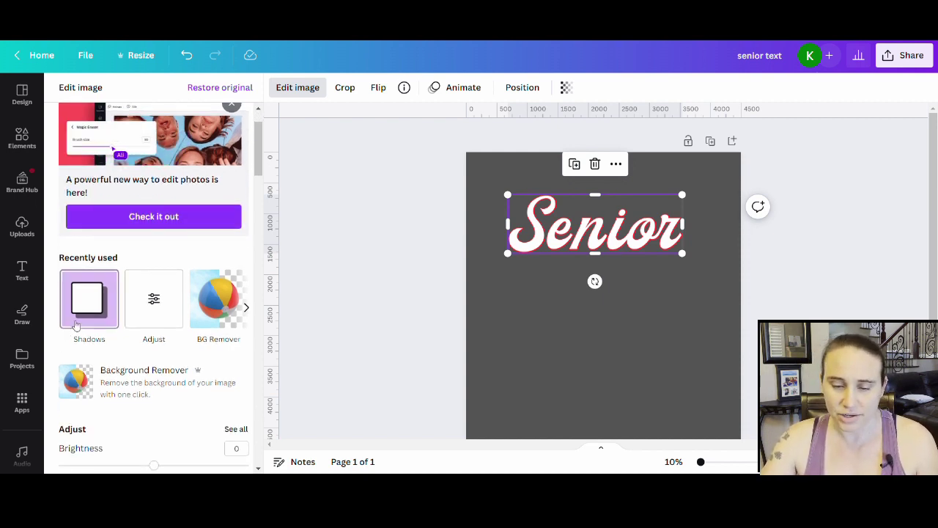
Step: Add a red drop shadow to Senior with blur 0, transparency 100 and offset 1
click(90, 323)
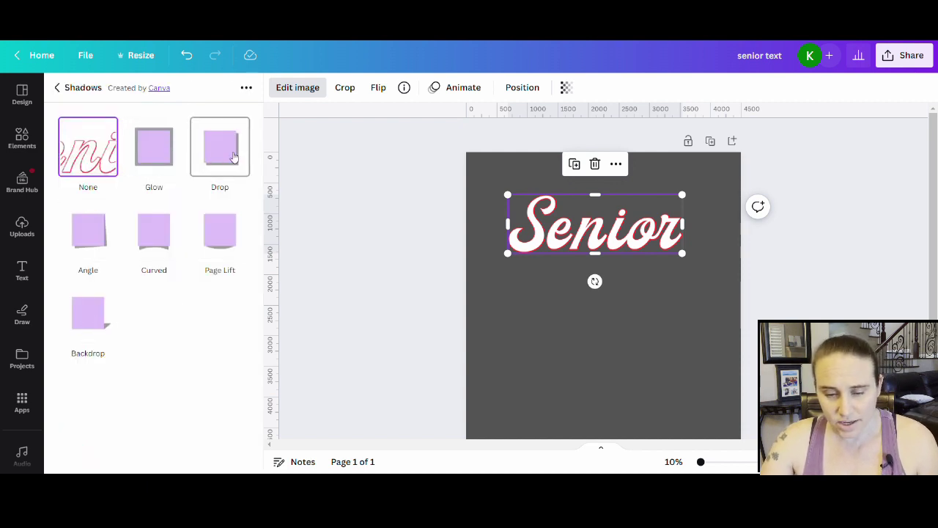
click(229, 155)
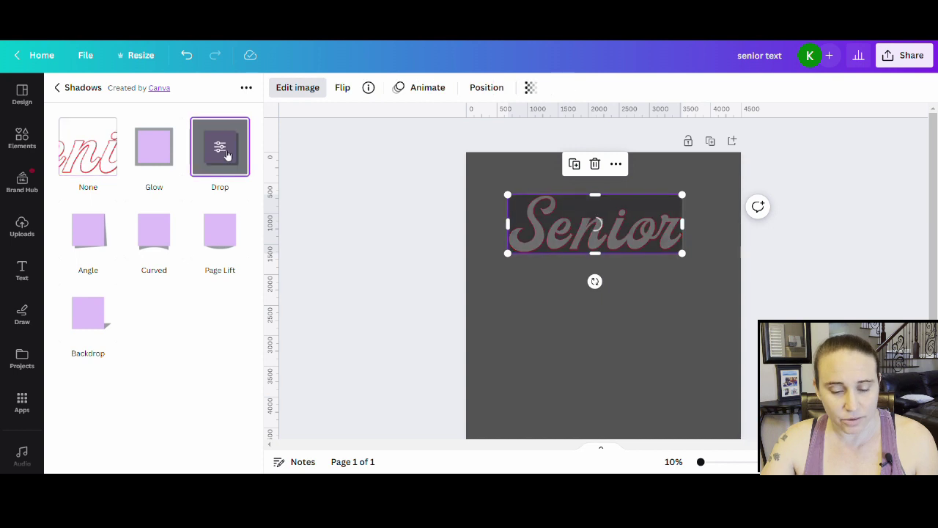
click(220, 149)
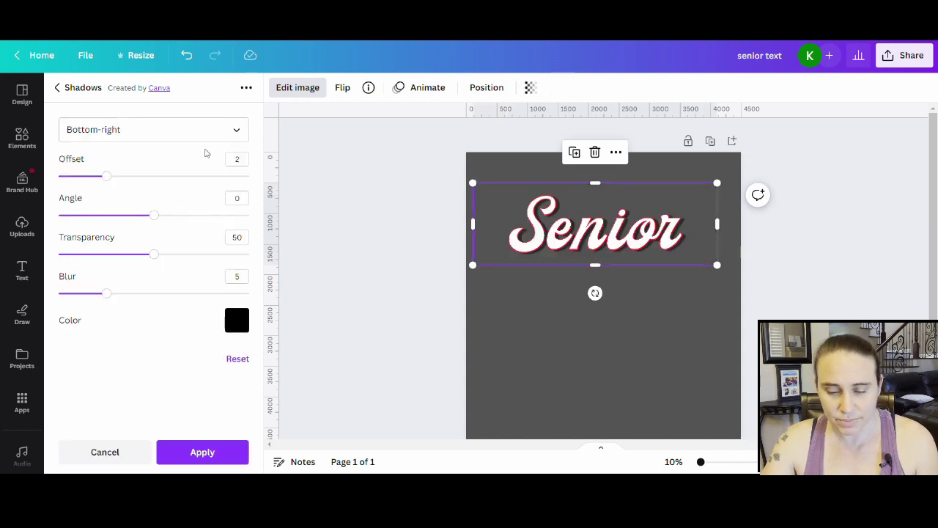
drag(107, 293, 61, 293)
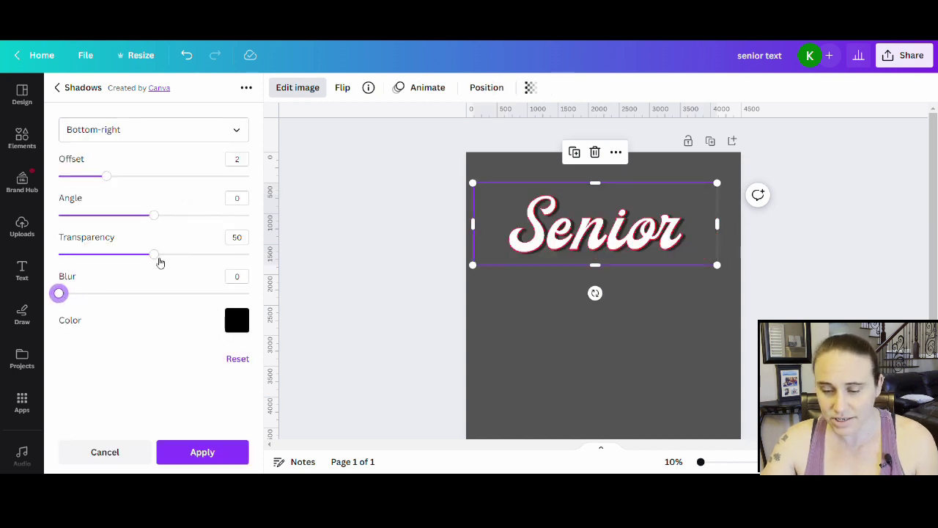
drag(156, 255, 422, 275)
click(244, 326)
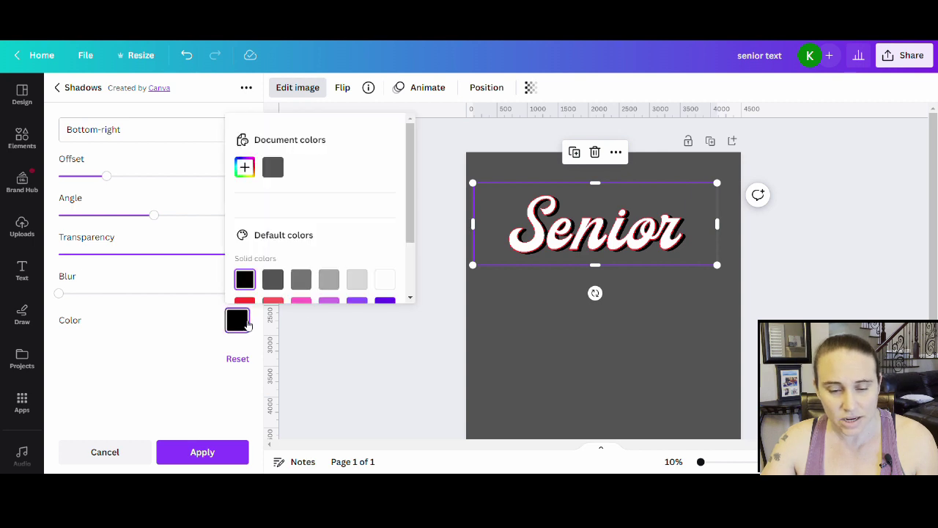
scroll(305, 235, down, 2)
click(245, 246)
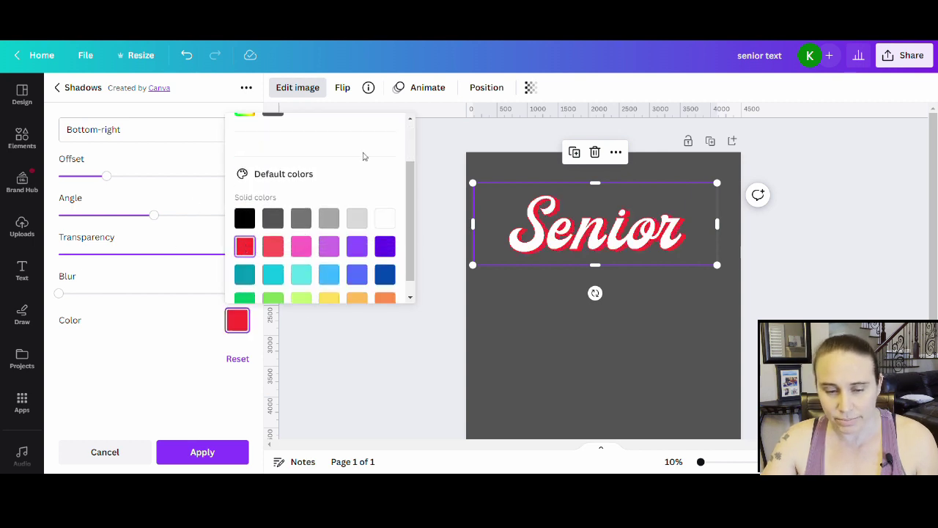
click(84, 177)
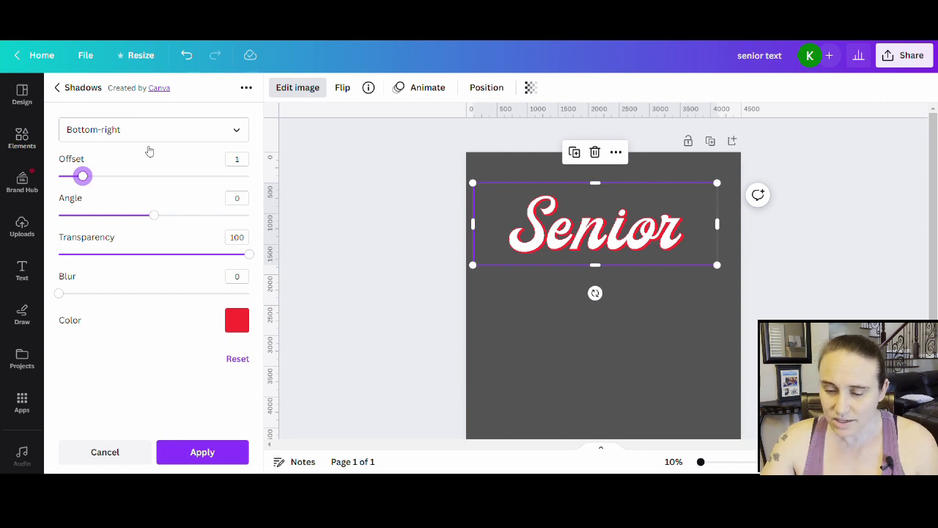
click(200, 453)
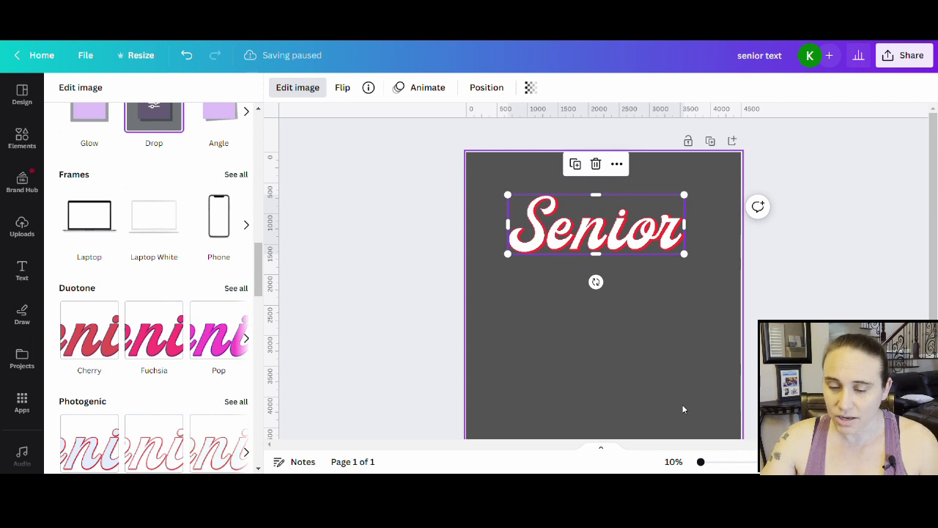
click(648, 386)
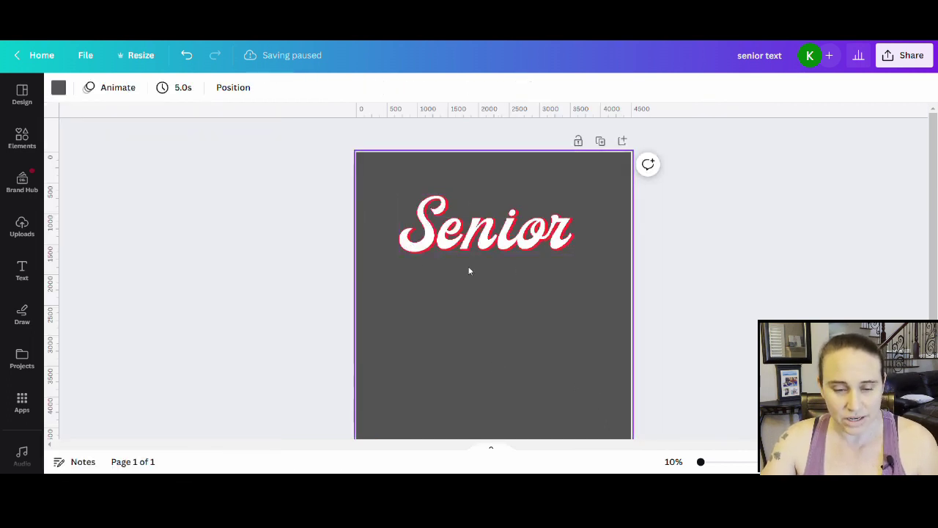
Step: Add a second, black drop shadow to Senior with blur 0, transparency 100 and offset 1
click(440, 223)
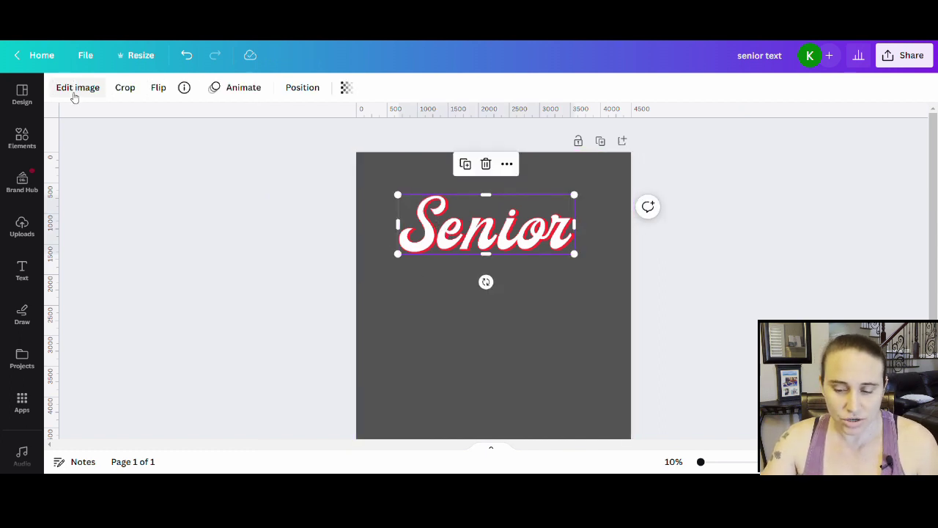
click(74, 93)
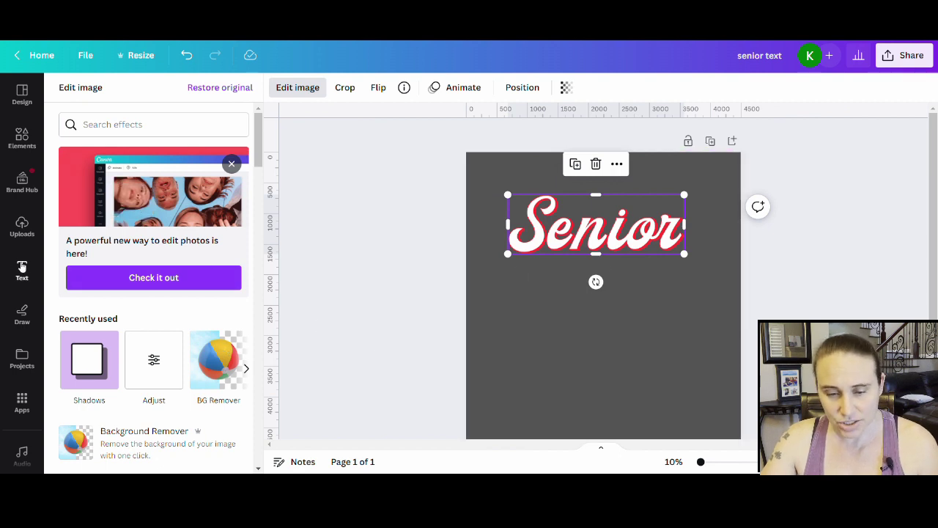
click(82, 380)
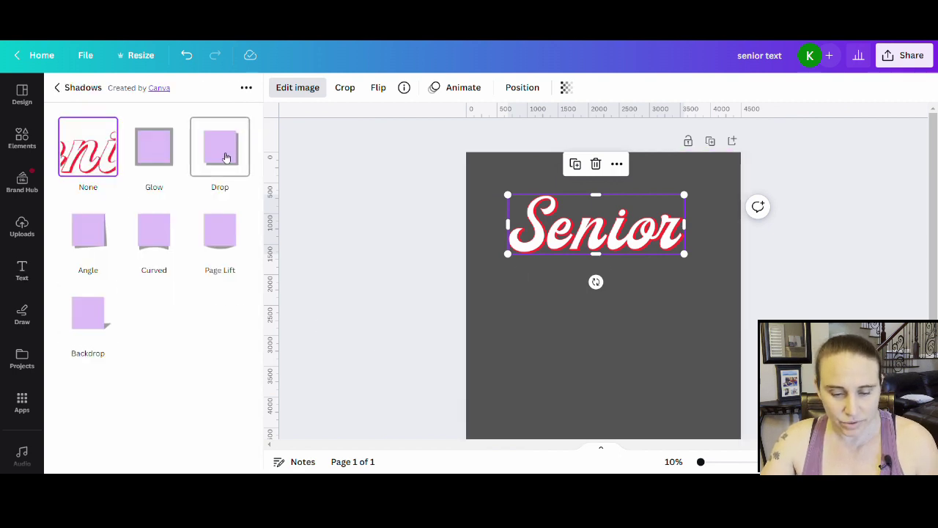
click(226, 156)
click(224, 151)
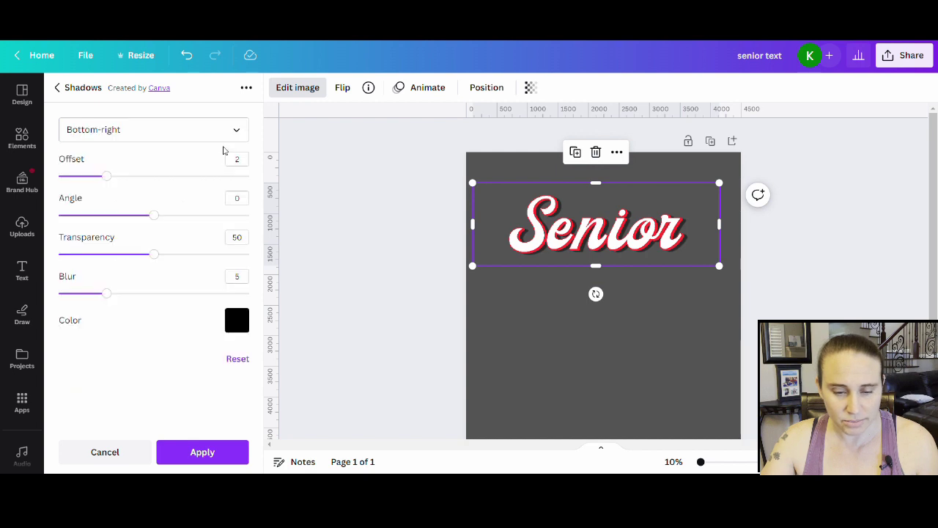
drag(110, 294, 59, 293)
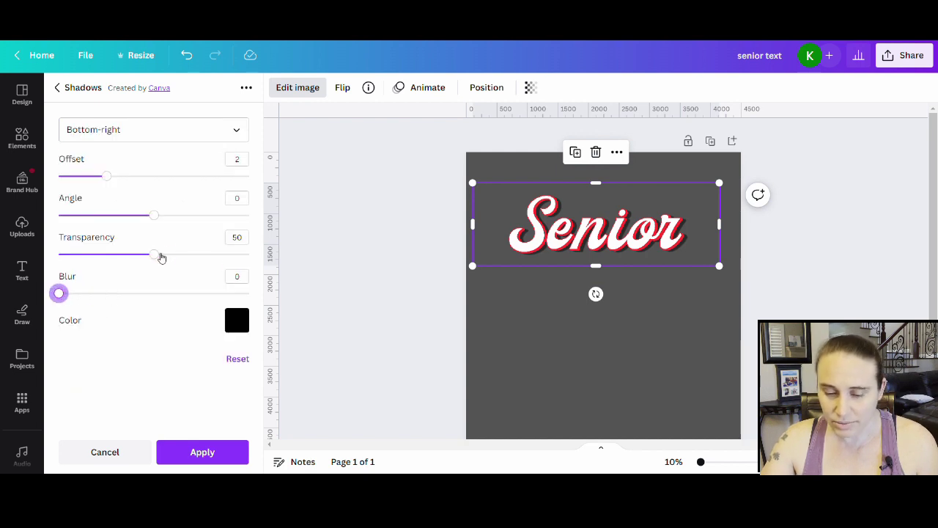
drag(156, 254, 250, 253)
drag(83, 178, 88, 181)
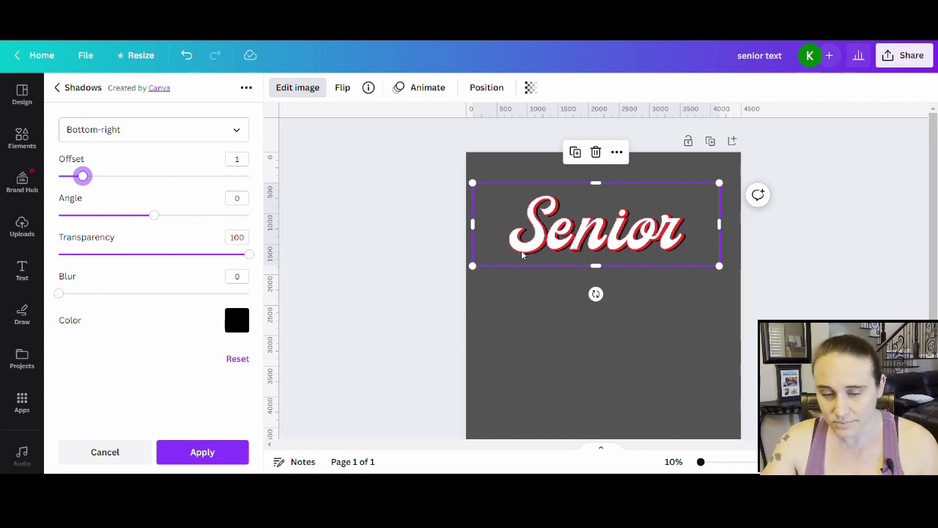
click(242, 455)
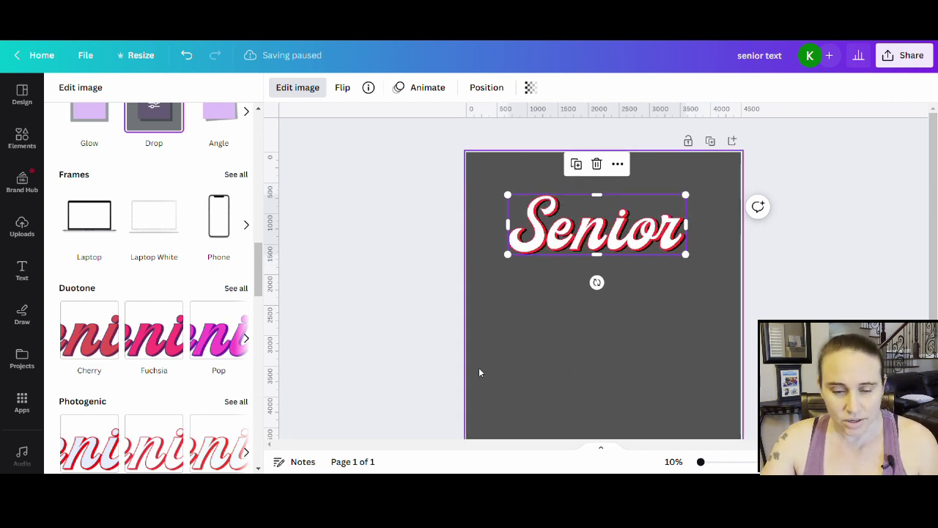
click(544, 353)
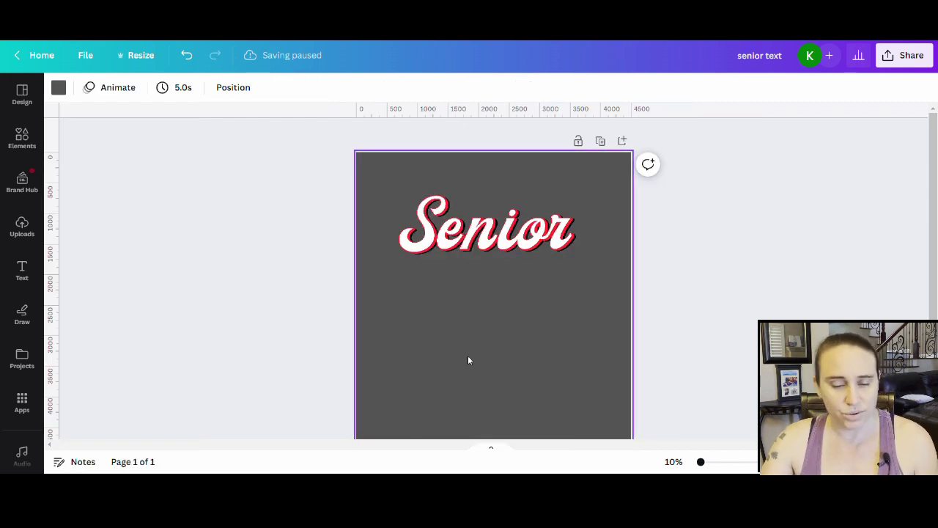
Step: Give Senior an orange drop shadow with blur 0, transparency 100 and offset 1
click(440, 212)
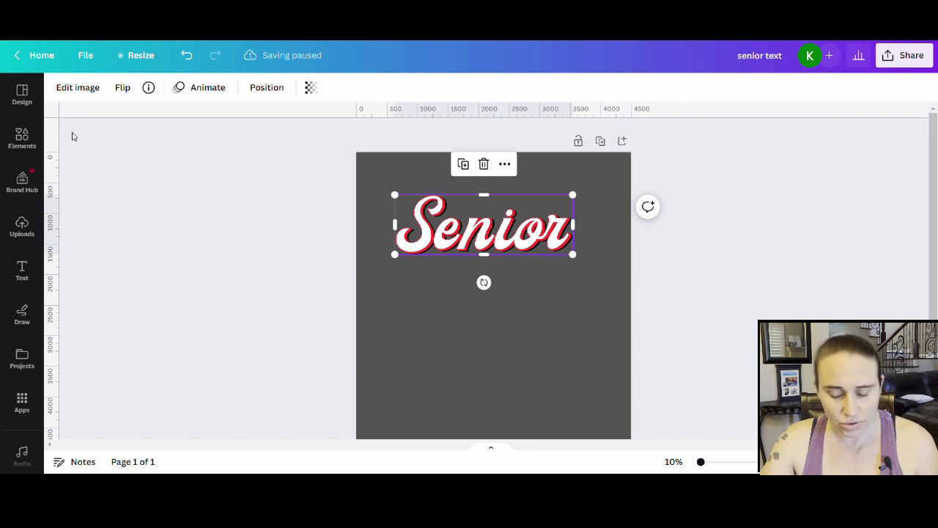
click(78, 89)
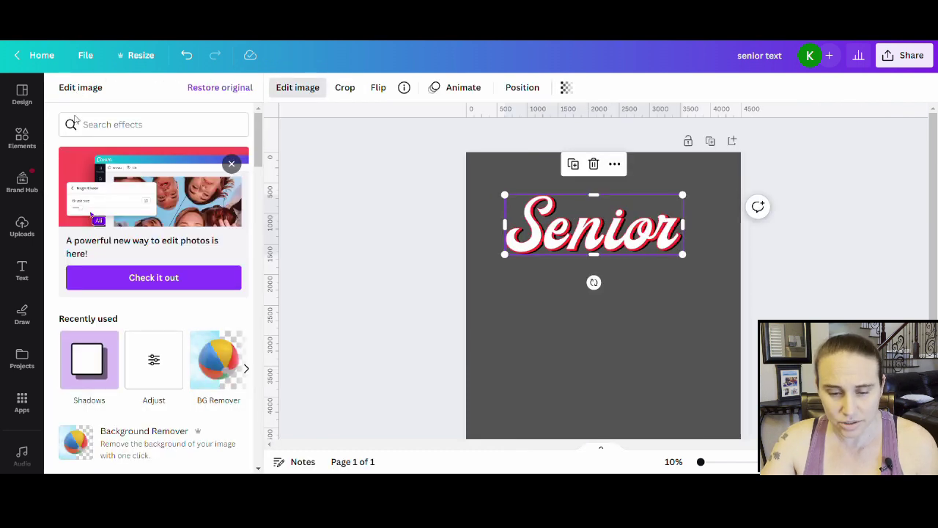
click(84, 355)
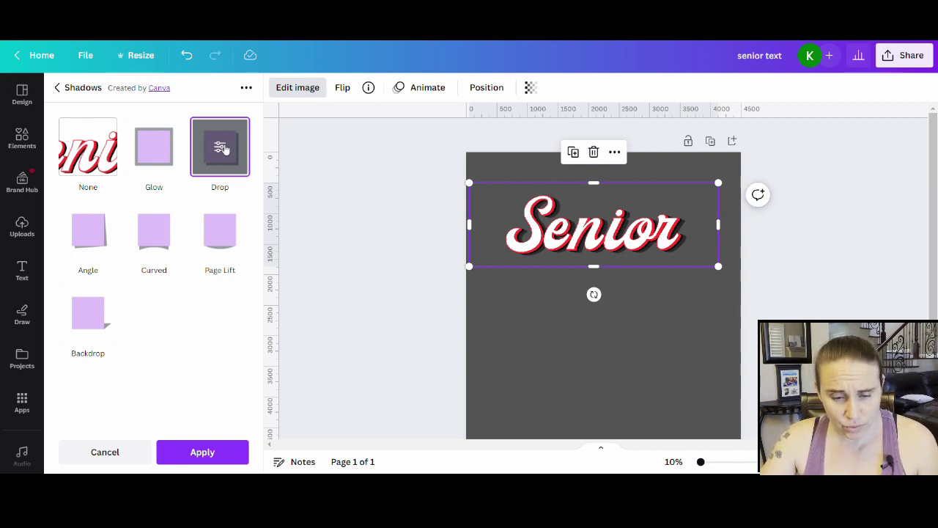
click(221, 148)
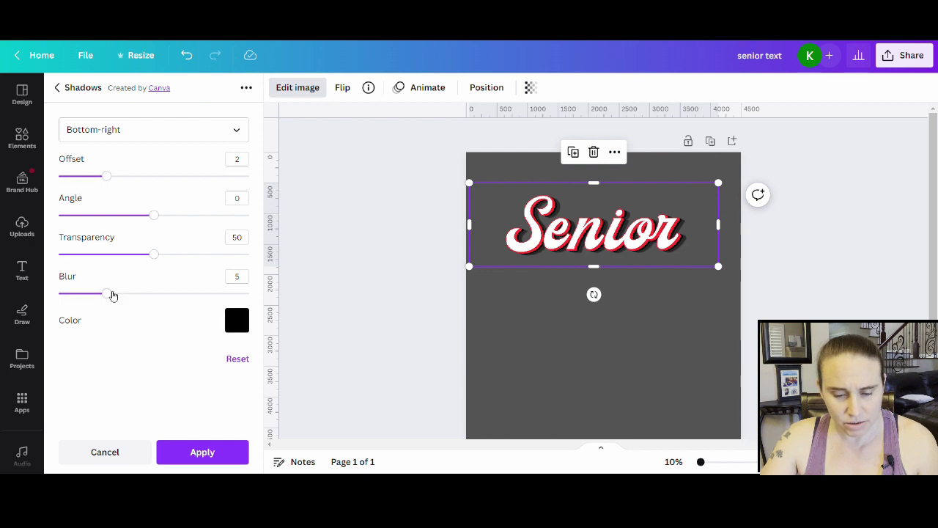
drag(113, 295, 58, 294)
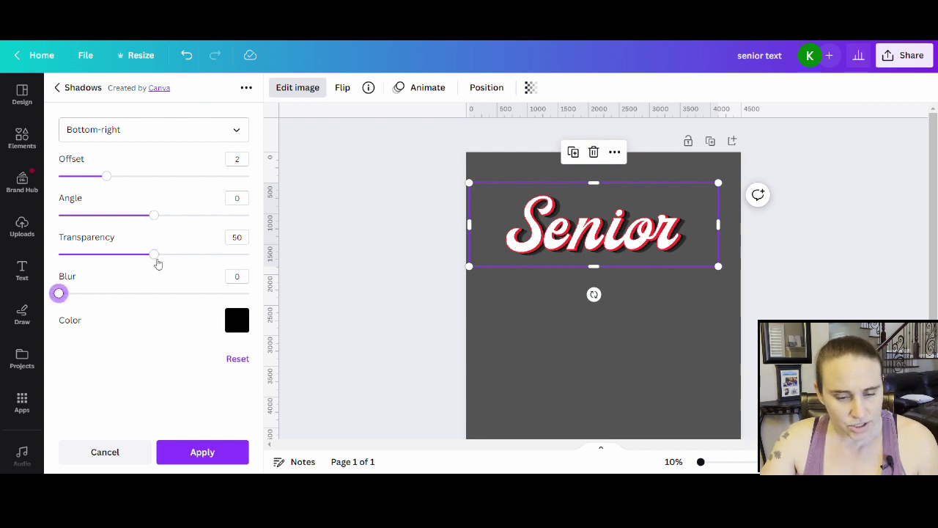
drag(157, 256, 249, 254)
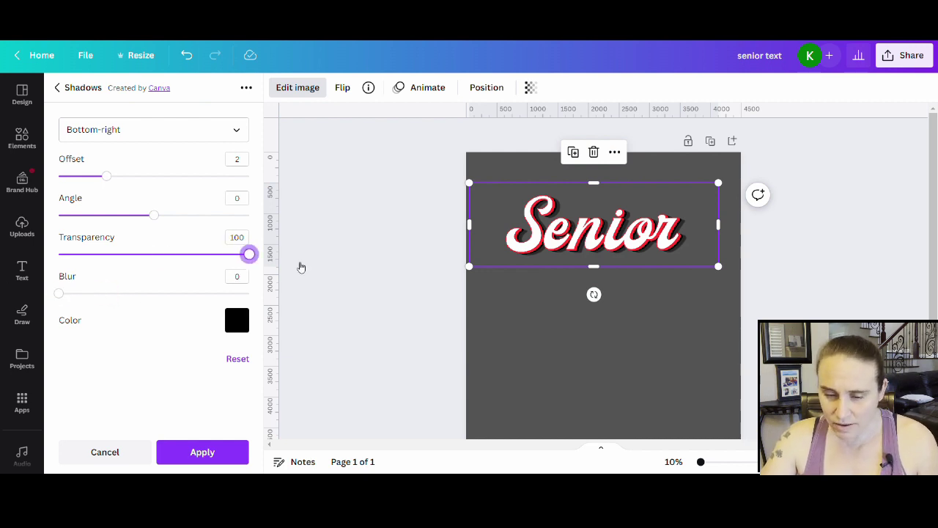
click(83, 176)
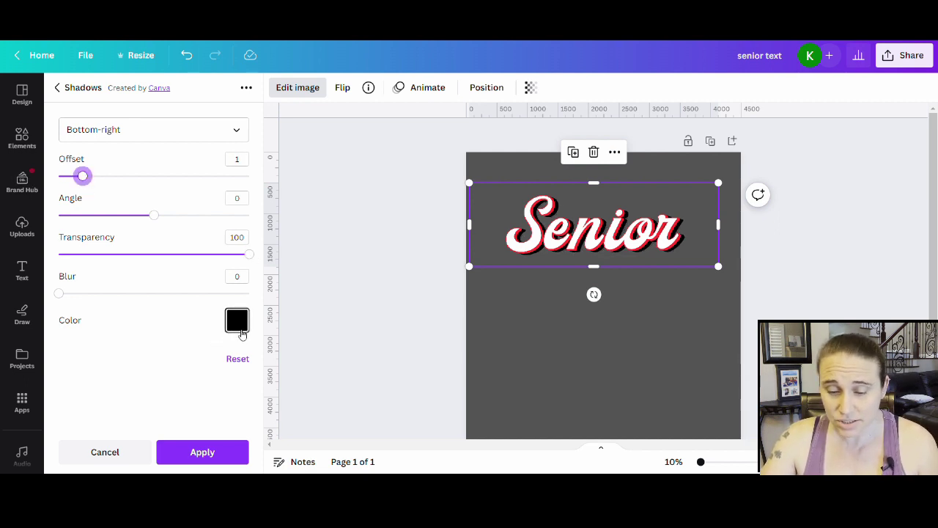
click(239, 328)
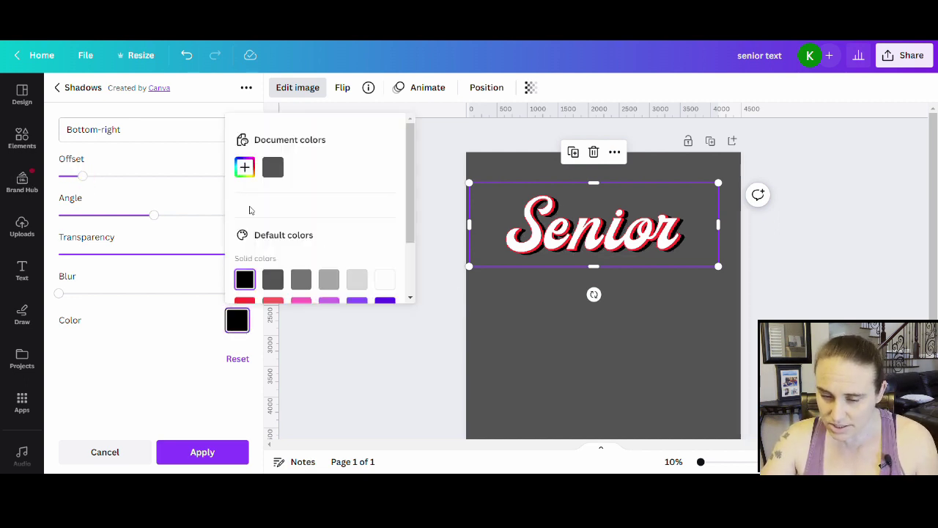
scroll(303, 209, down, 2)
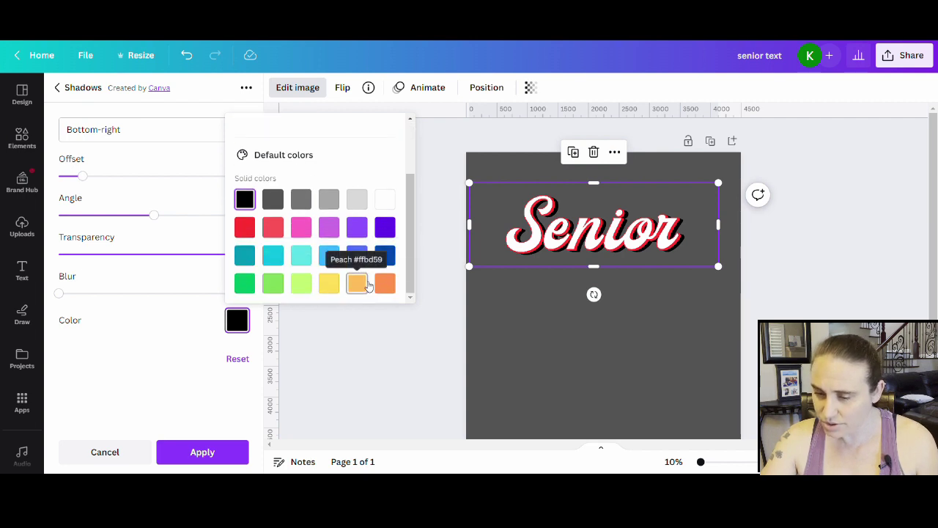
click(369, 286)
click(391, 290)
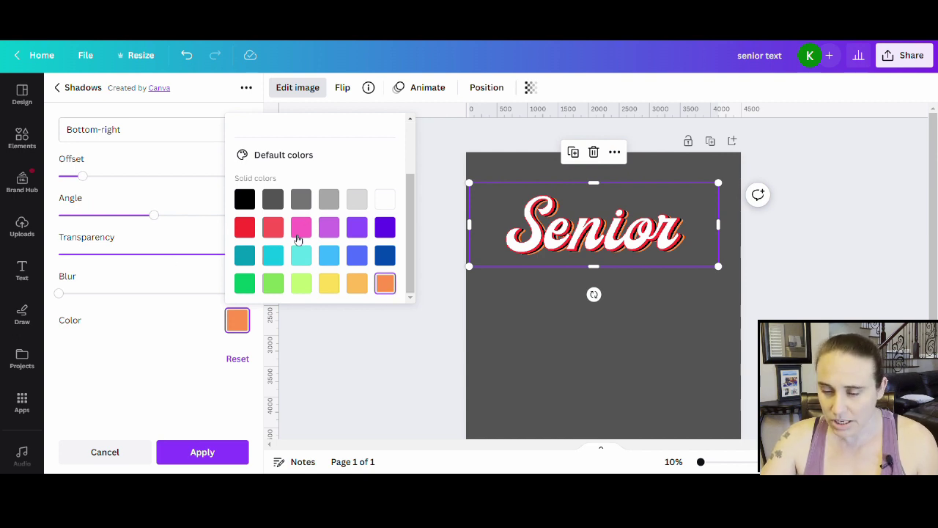
click(132, 376)
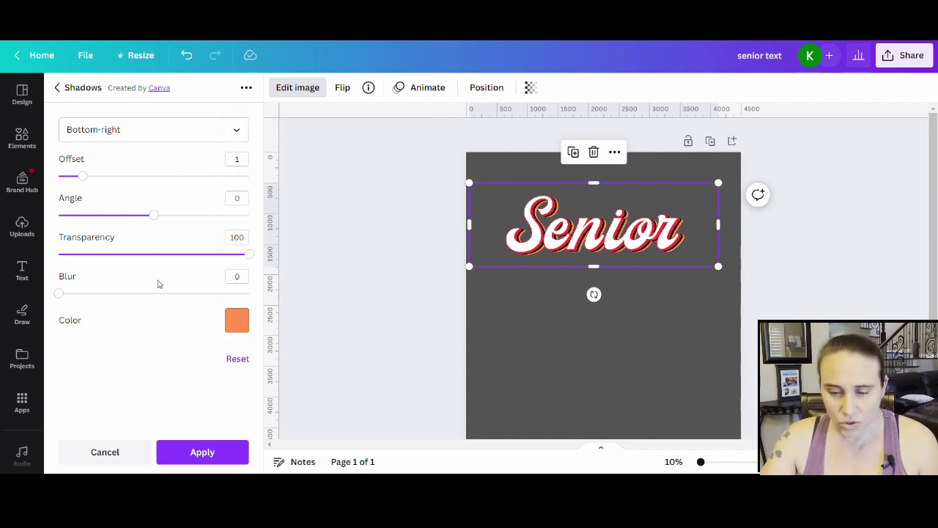
Step: Apply the orange drop shadow to the Senior text
click(196, 456)
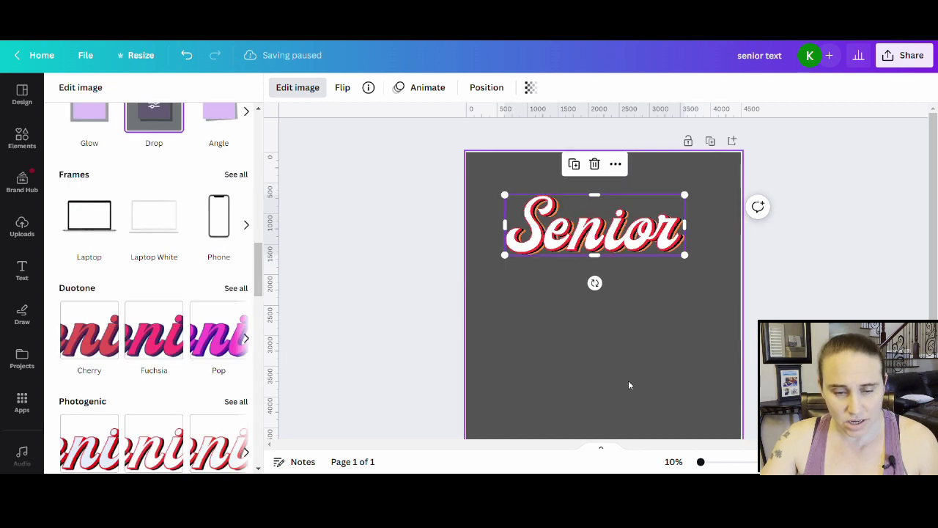
click(513, 377)
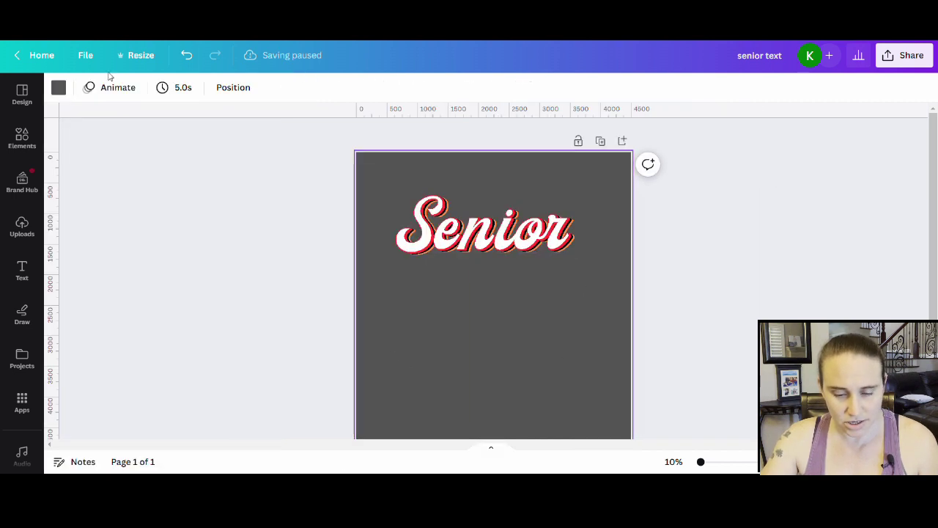
click(446, 227)
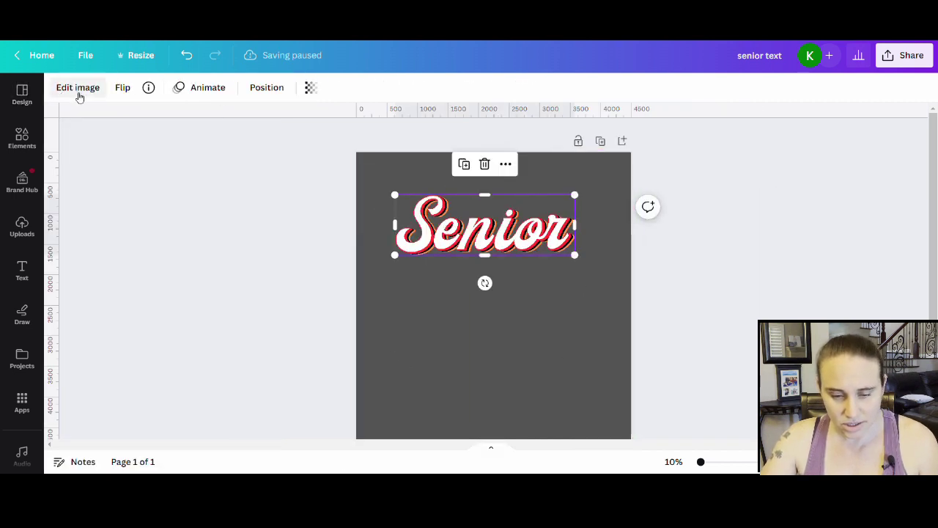
Step: Add a black drop shadow to Senior with blur 0, transparency 100 and offset 1
click(78, 88)
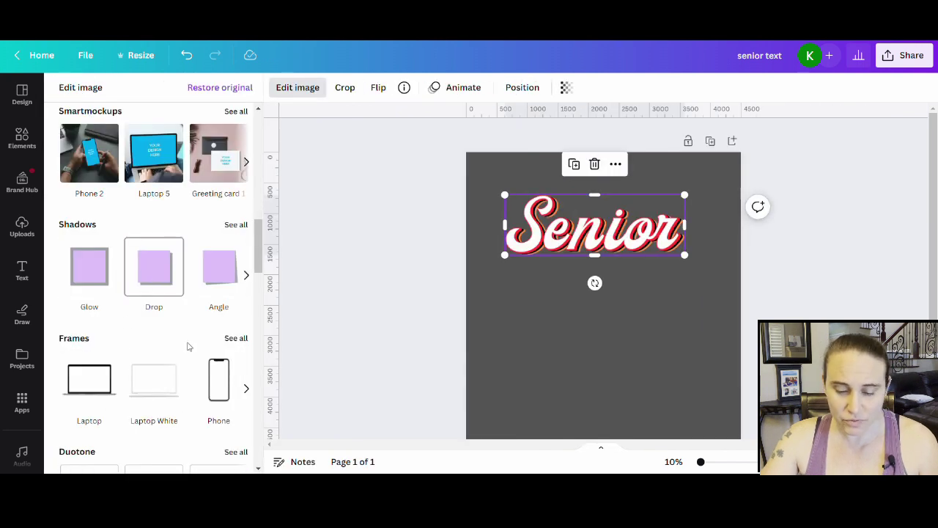
click(136, 268)
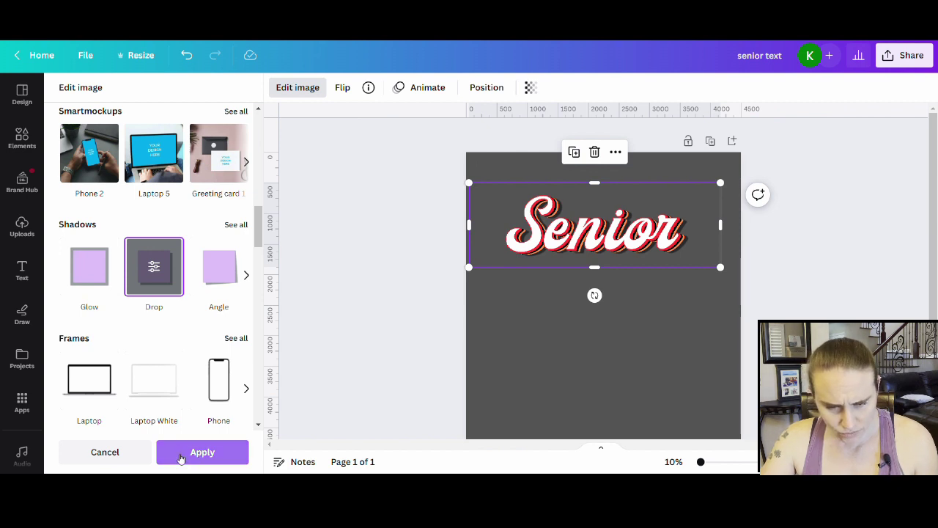
click(162, 277)
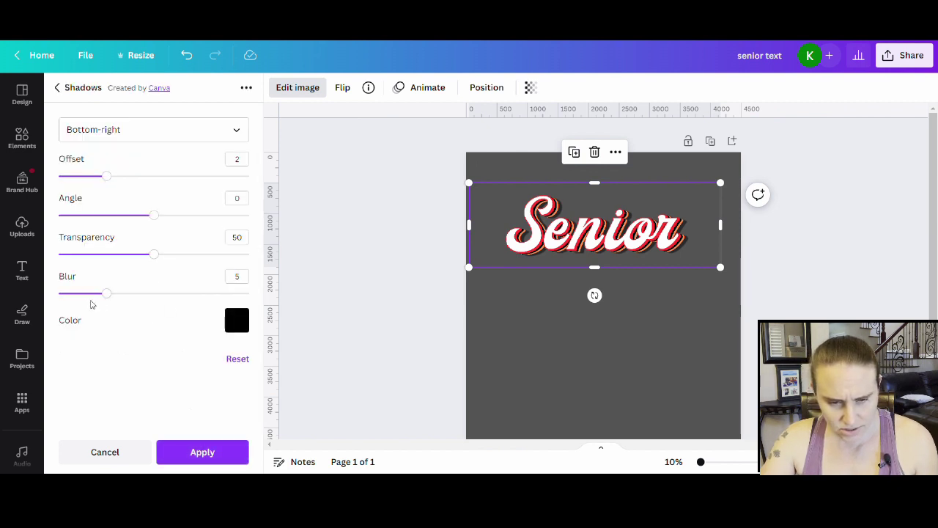
drag(105, 295, 59, 294)
drag(154, 254, 250, 254)
drag(106, 176, 83, 176)
click(237, 320)
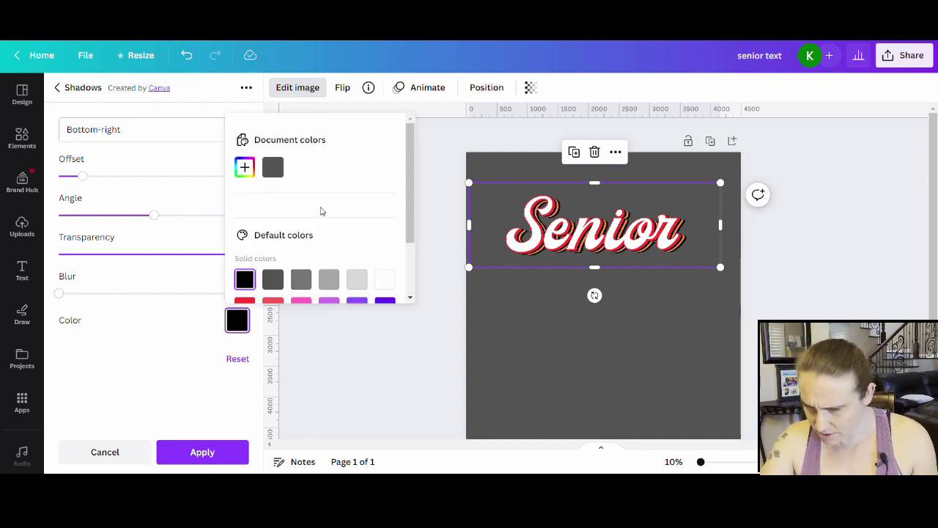
scroll(316, 206, down, 2)
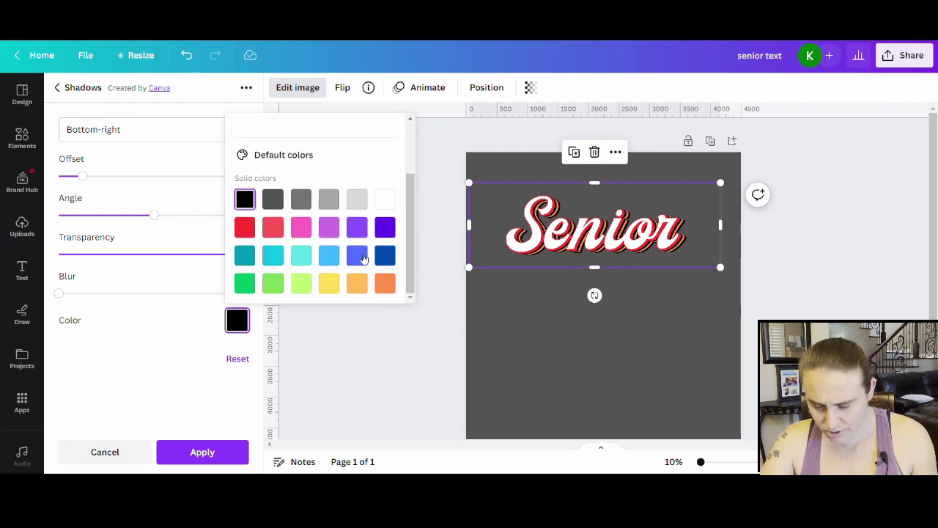
click(250, 229)
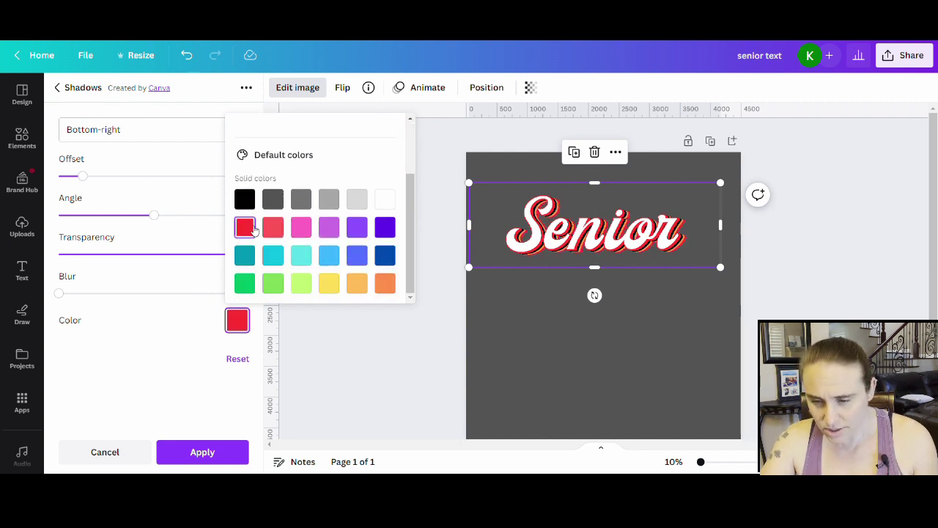
click(249, 198)
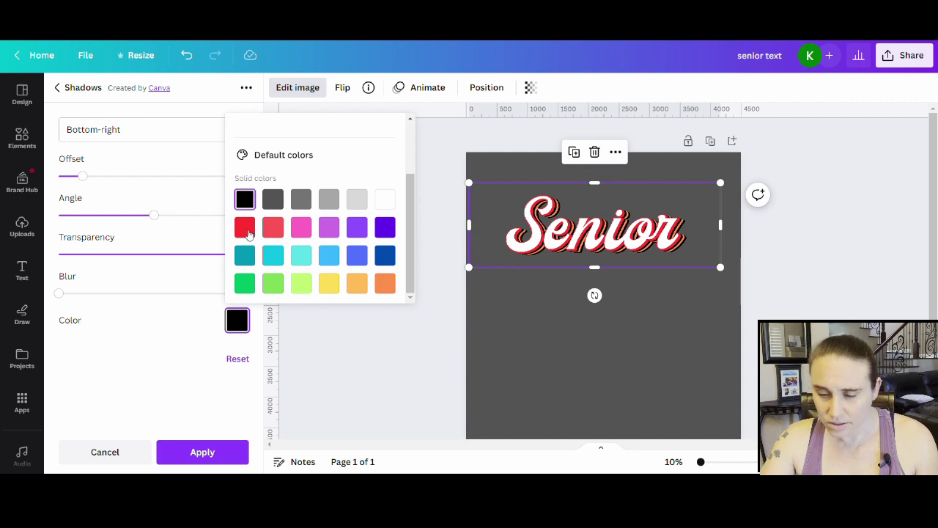
click(201, 400)
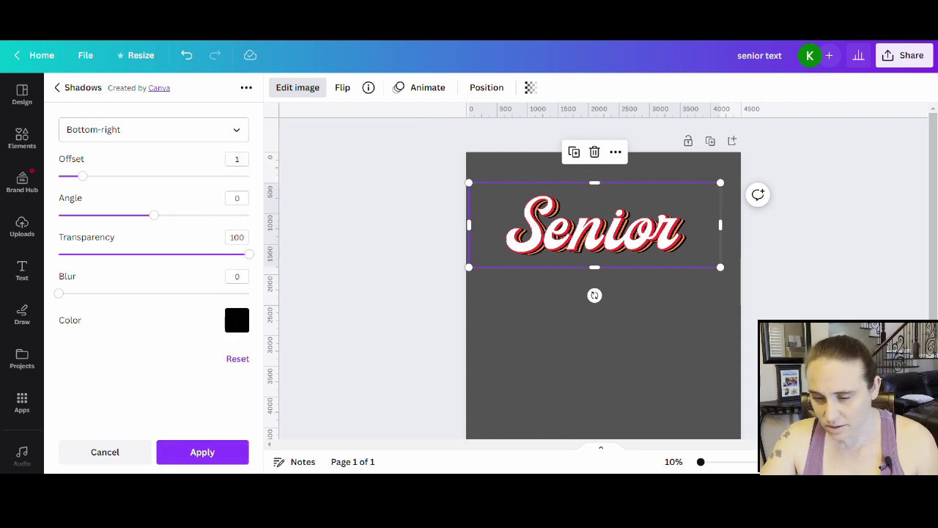
click(203, 453)
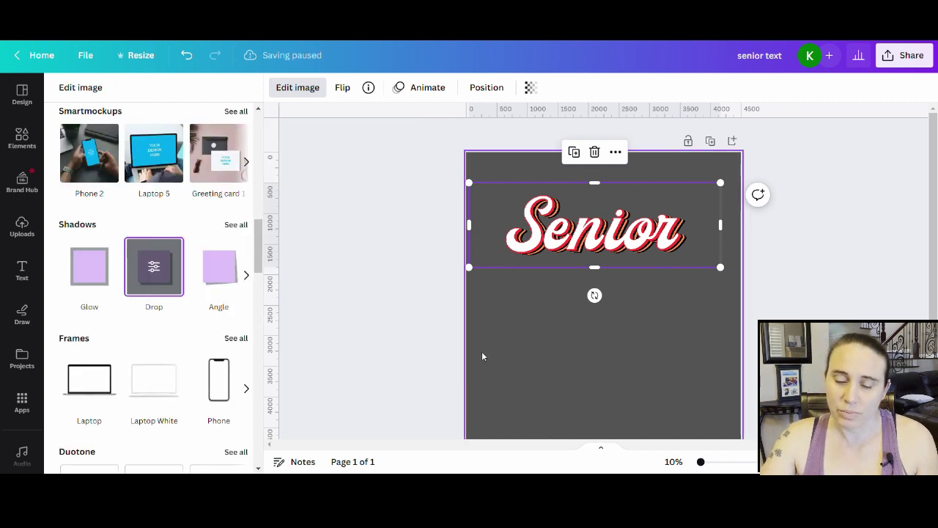
click(545, 358)
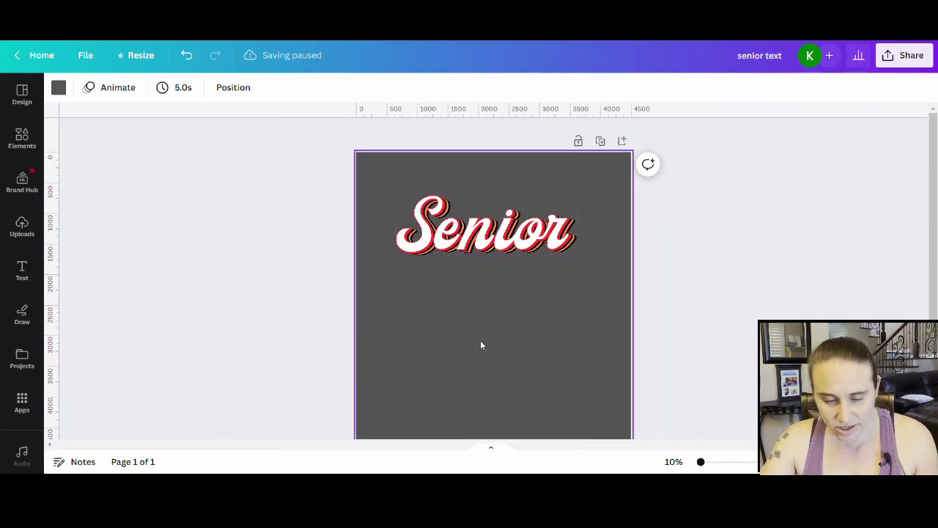
Step: Add a yellow drop shadow to Senior with blur 0, full opacity and offset 1
click(466, 256)
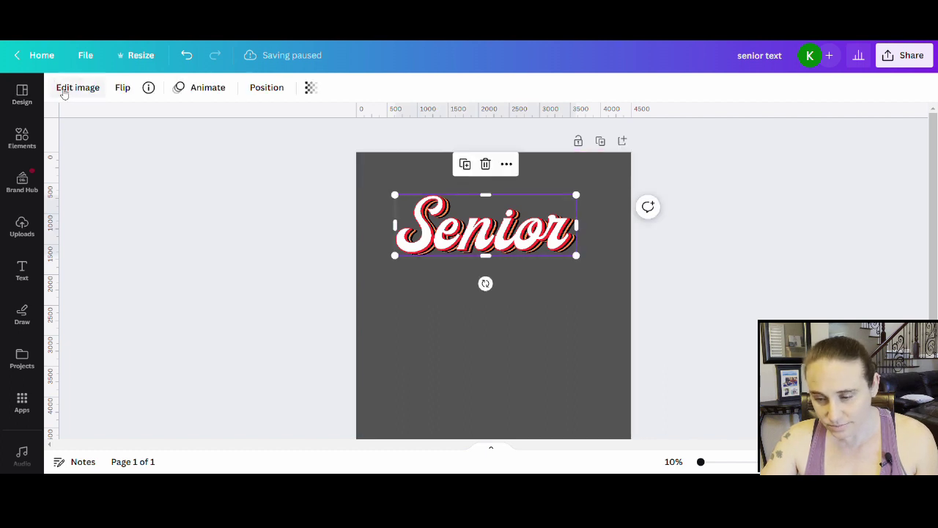
click(66, 88)
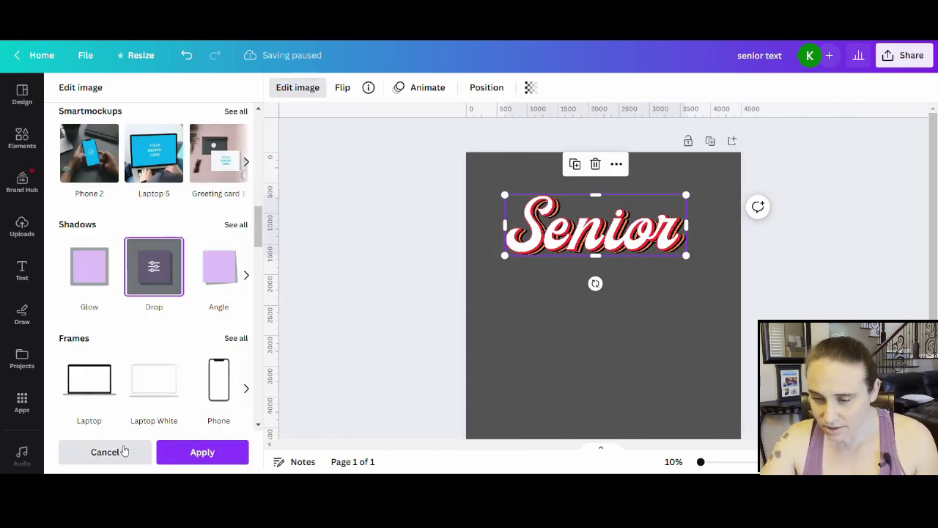
click(155, 278)
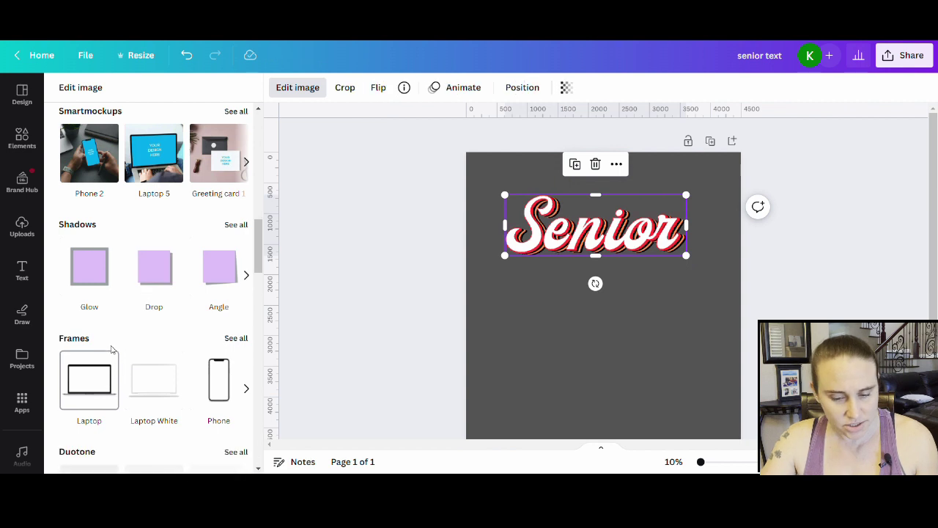
click(156, 279)
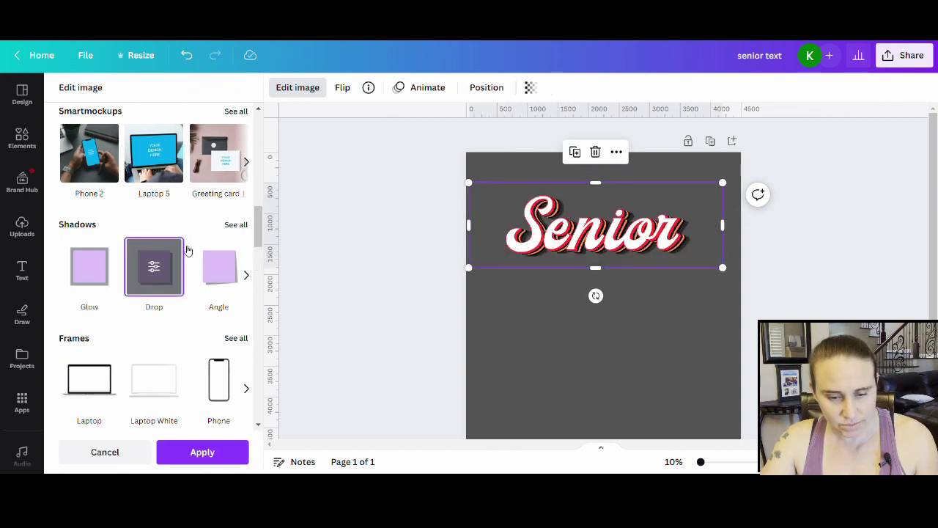
click(171, 266)
drag(108, 293, 59, 293)
drag(155, 254, 249, 254)
drag(106, 176, 84, 176)
click(237, 321)
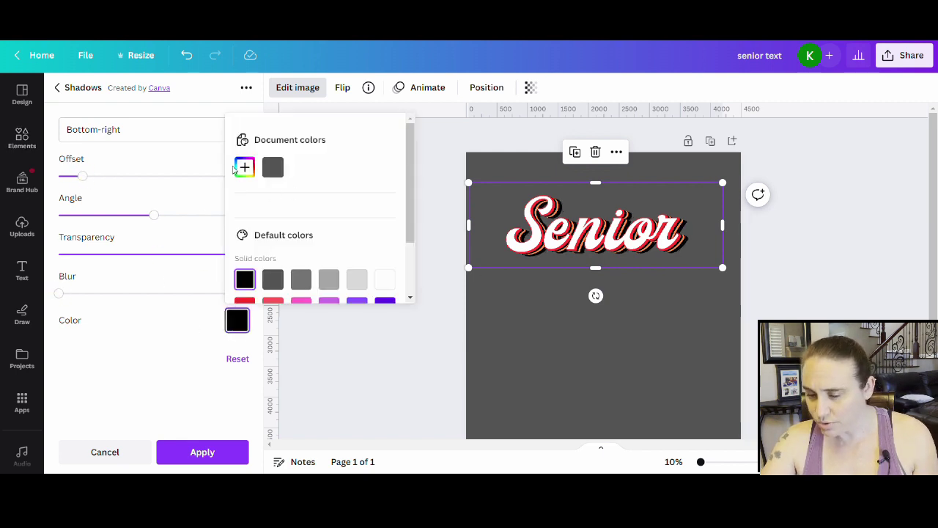
scroll(314, 220, down, 2)
click(330, 284)
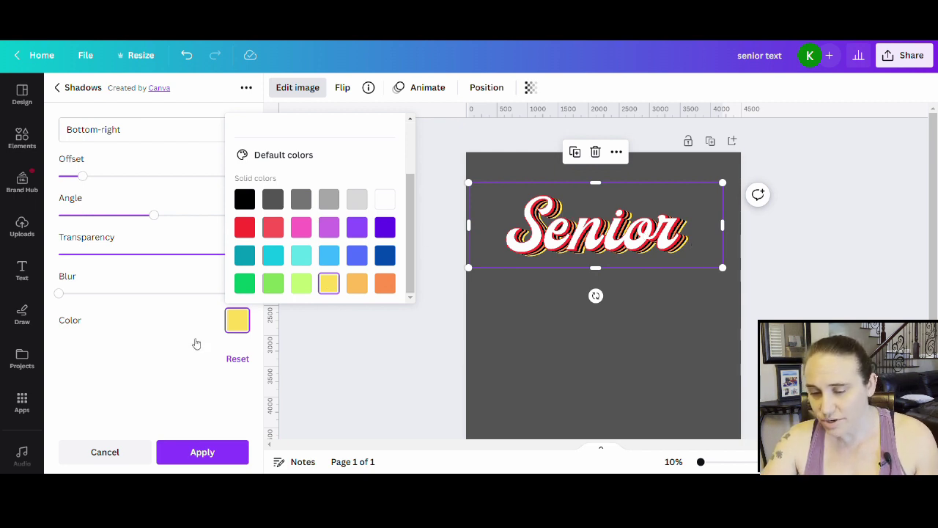
click(126, 380)
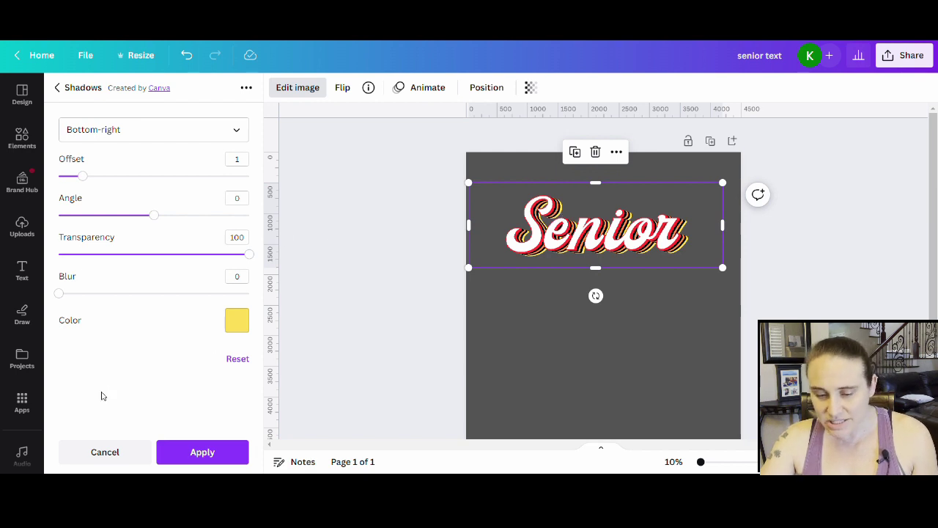
click(203, 450)
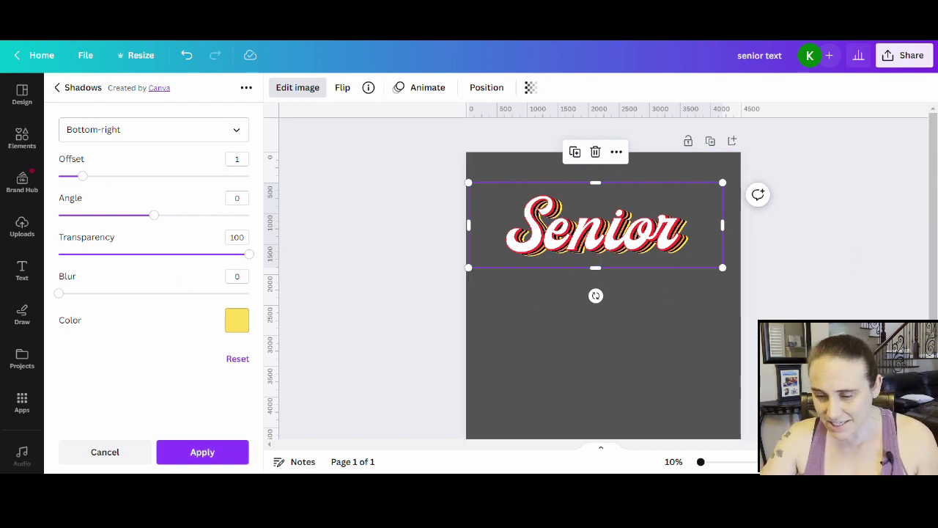
click(189, 462)
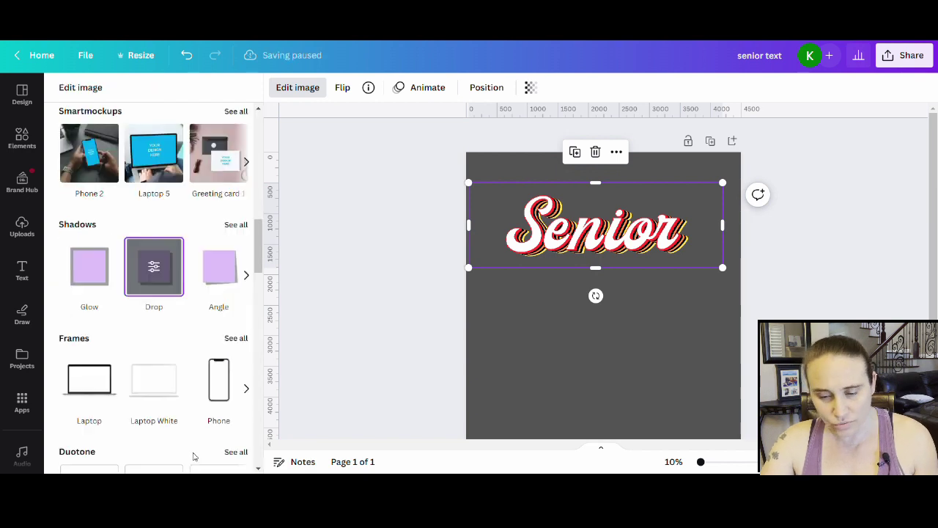
Step: Apply a drop shadow to the Senior image
click(553, 316)
click(451, 238)
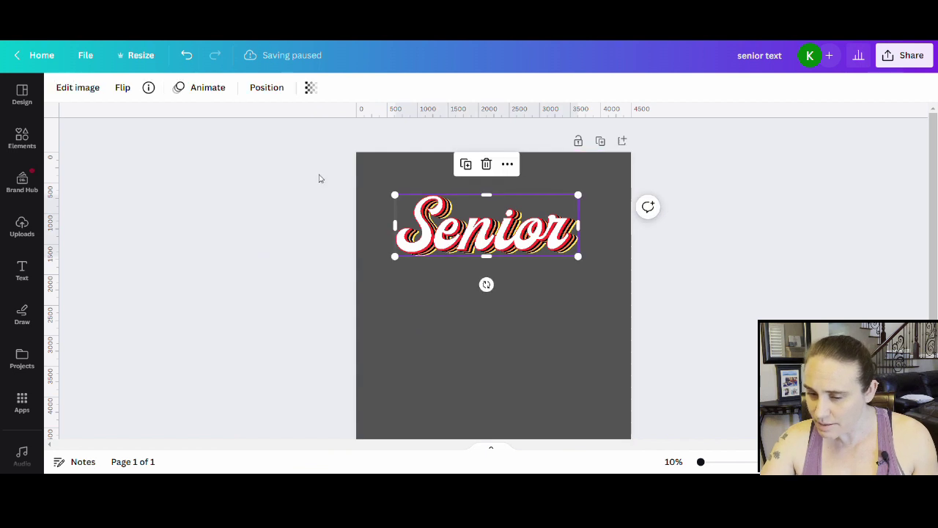
click(81, 88)
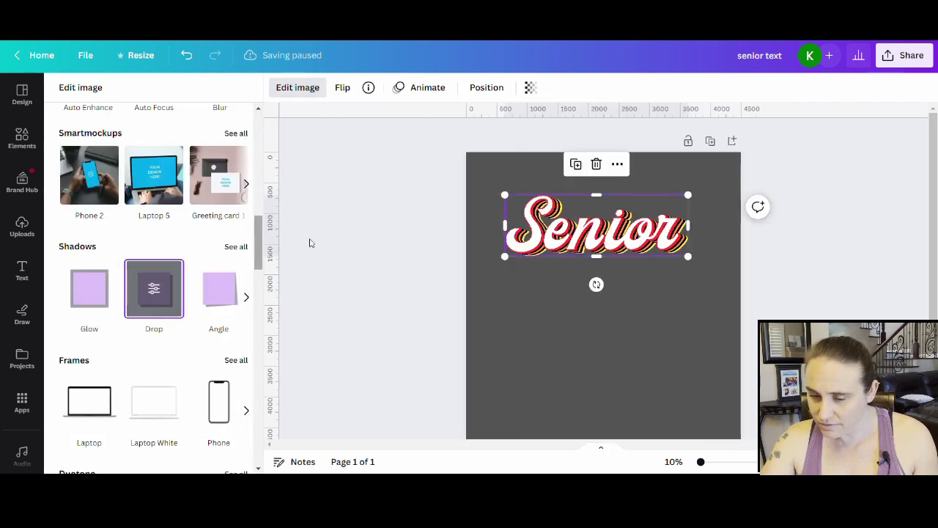
click(69, 407)
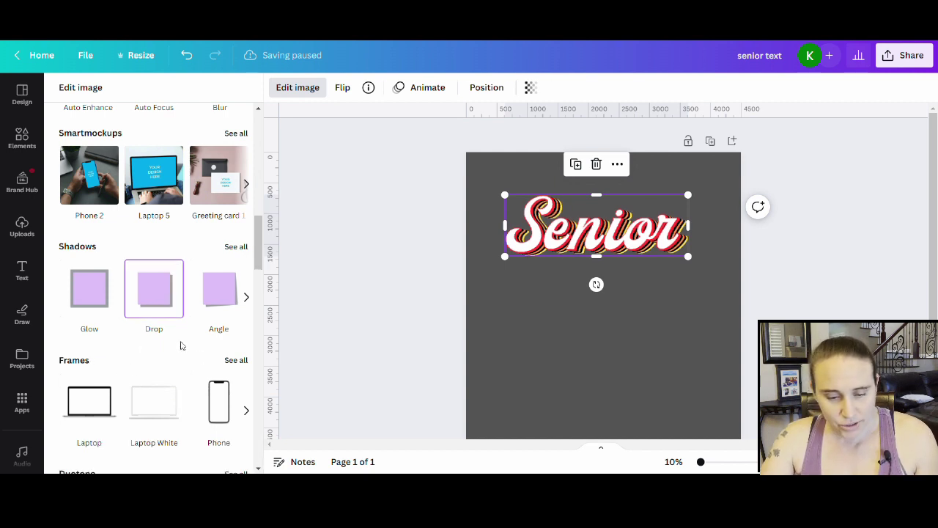
click(160, 293)
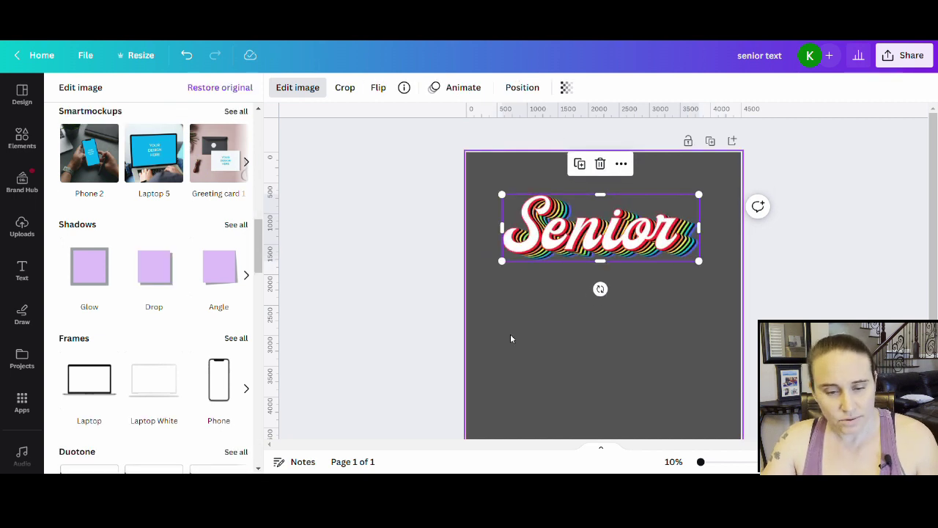
click(511, 338)
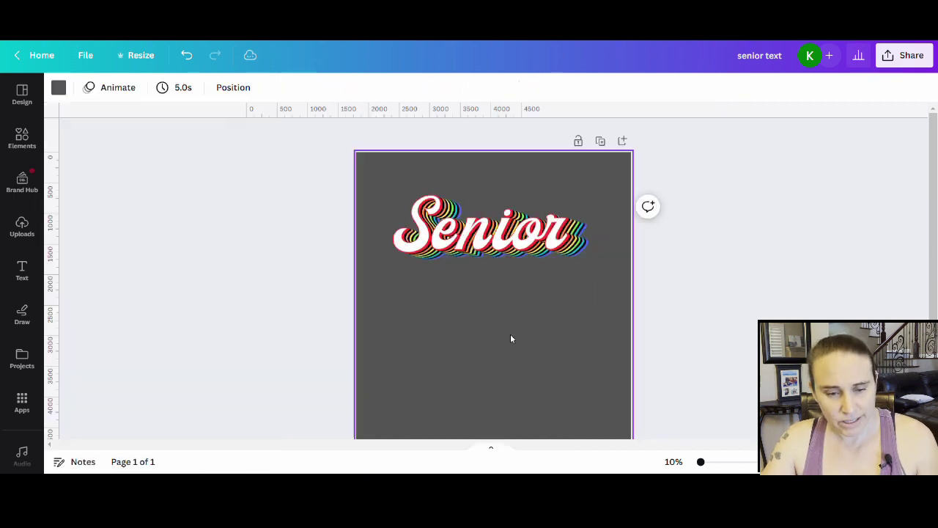
Step: Add another drop shadow to Senior with blur 0, transparency 100 and offset 1
click(492, 234)
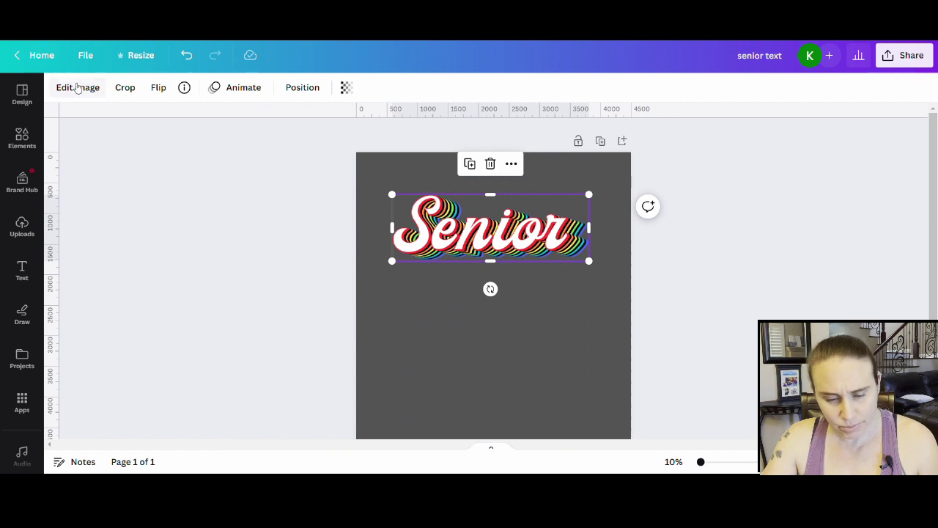
click(78, 87)
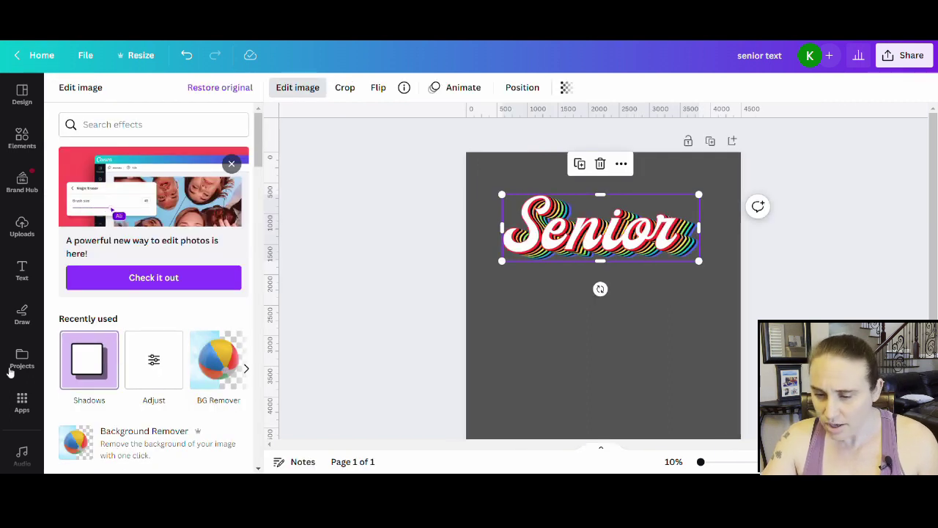
click(78, 360)
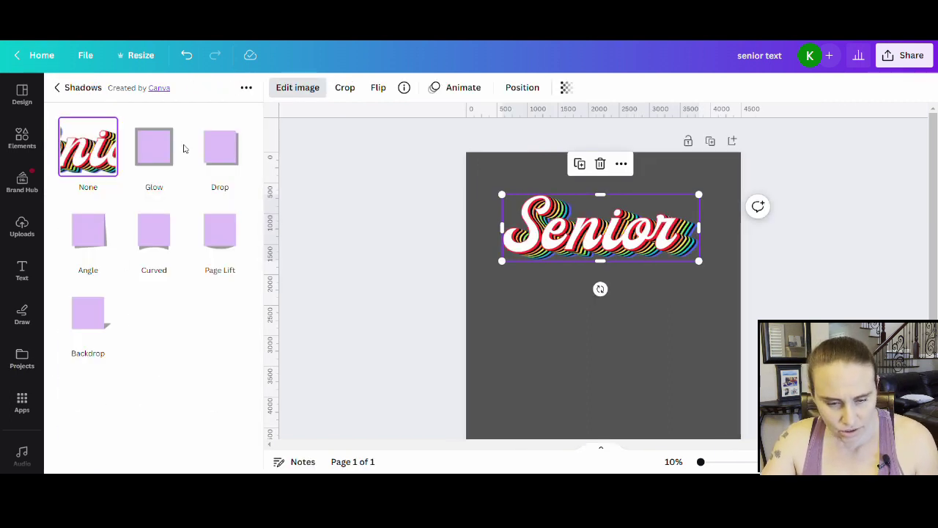
click(220, 155)
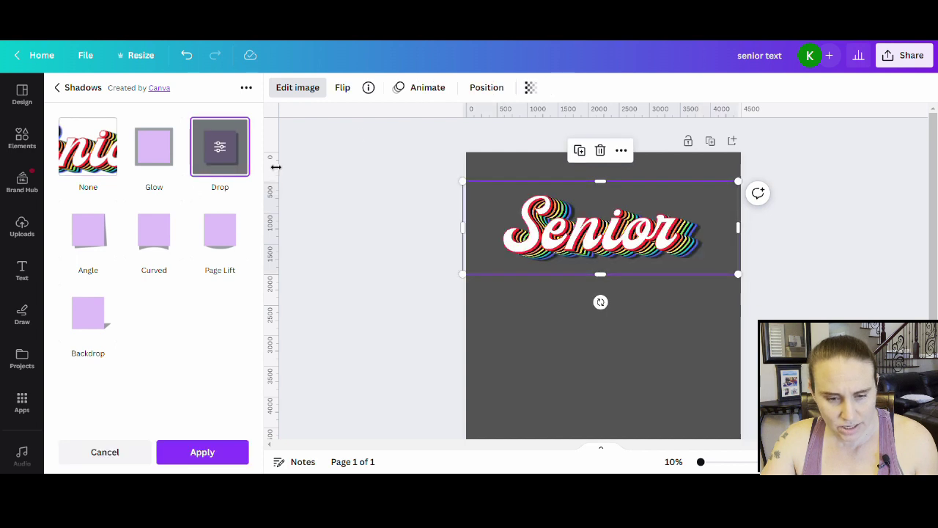
click(220, 155)
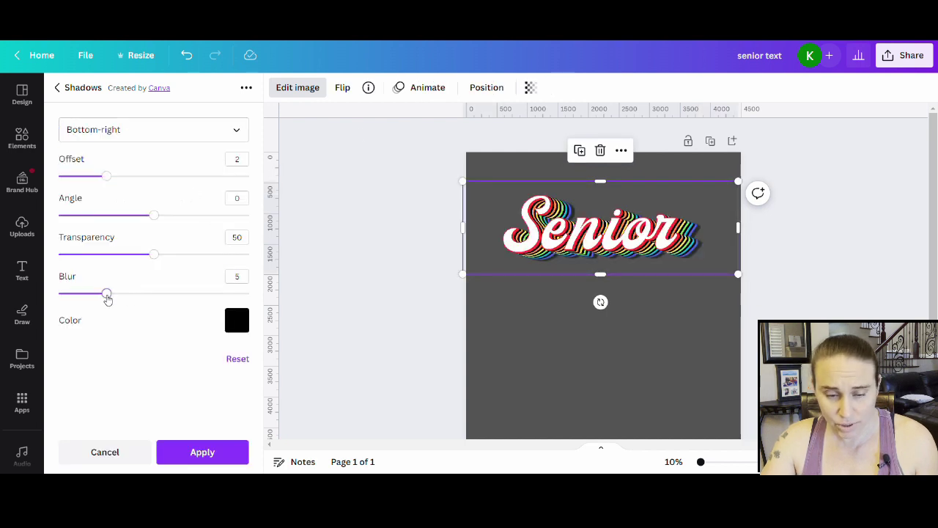
drag(106, 294, 58, 294)
drag(153, 253, 257, 254)
drag(107, 177, 82, 178)
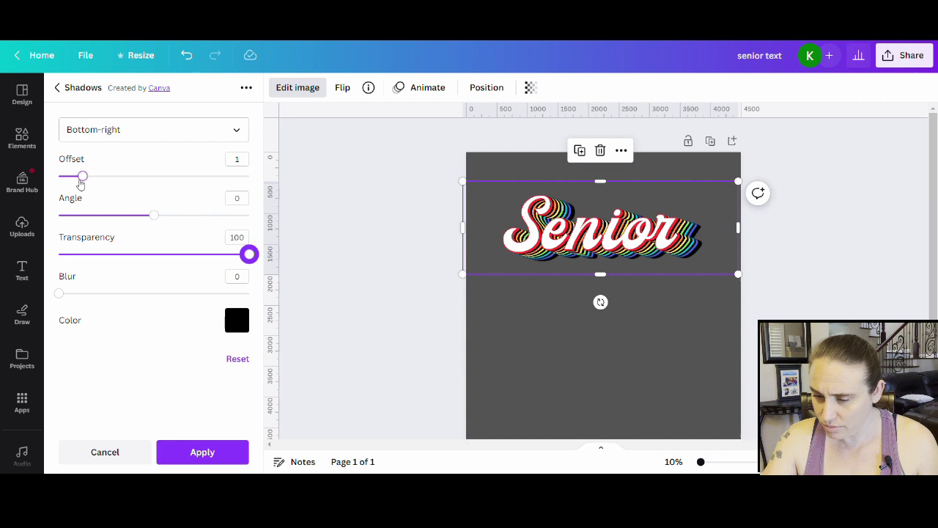
click(189, 456)
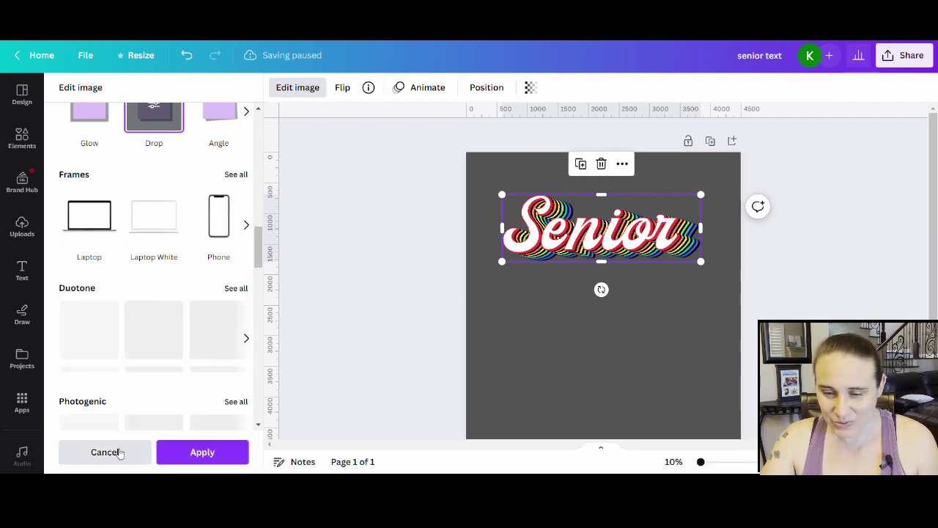
Step: Add a purple drop shadow to Senior with blur 0, full opacity and offset 1
click(178, 459)
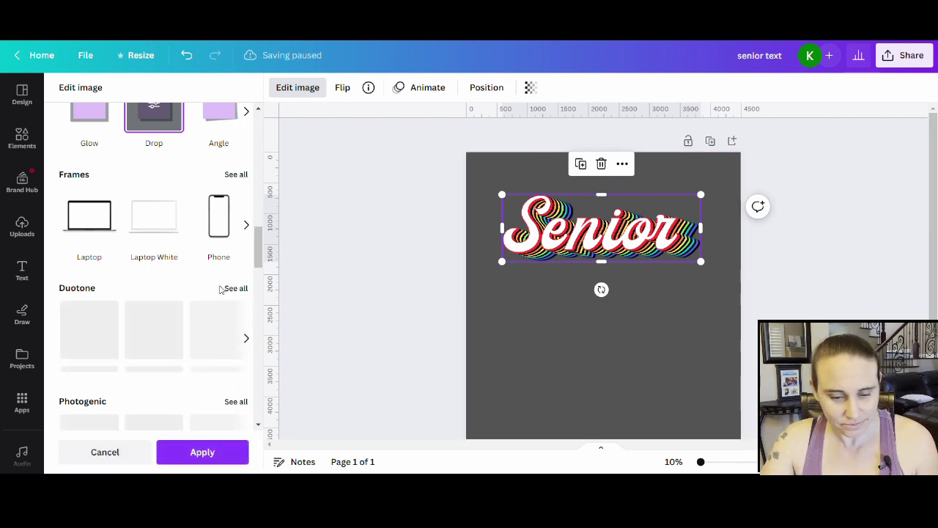
click(157, 117)
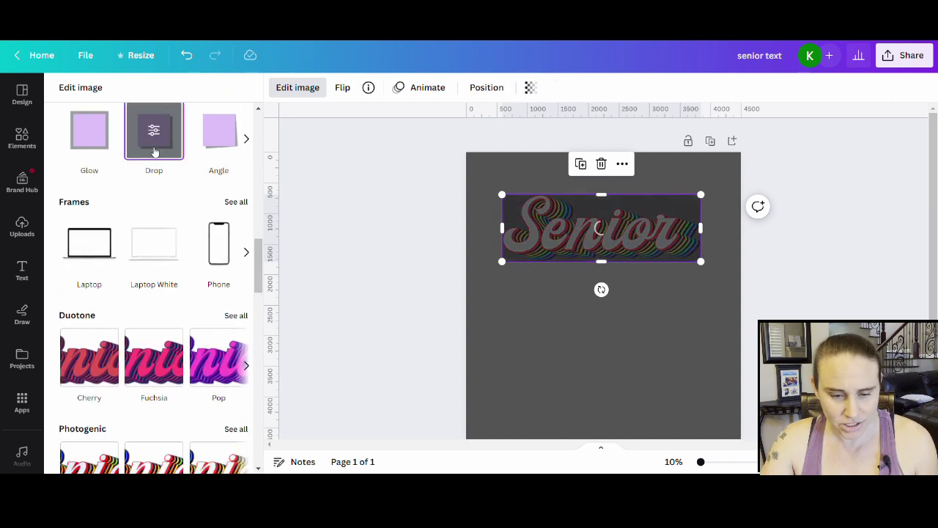
click(151, 146)
drag(106, 292, 4, 299)
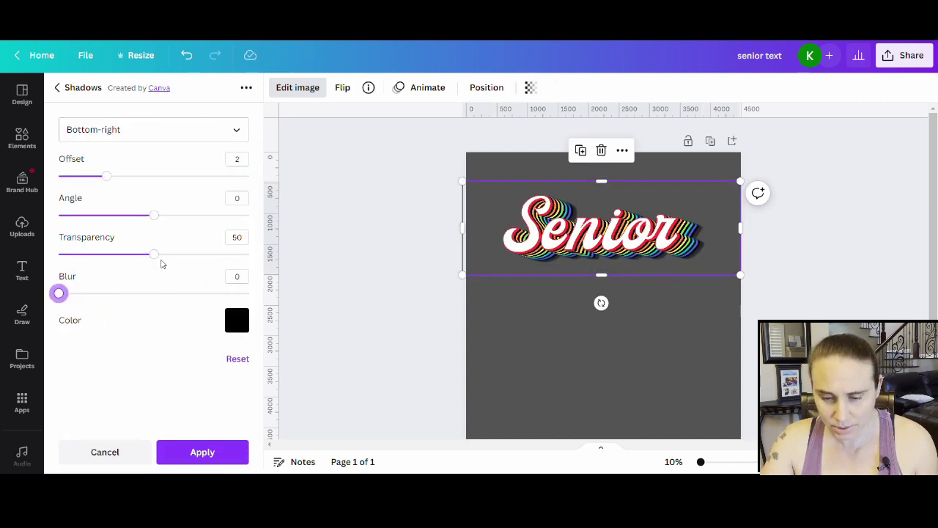
drag(153, 253, 179, 254)
click(85, 178)
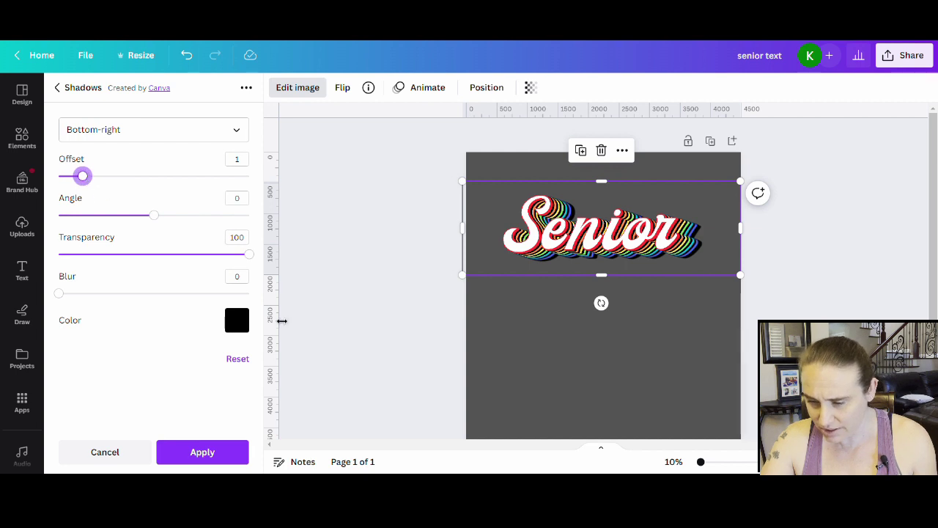
click(237, 323)
scroll(345, 220, down, 2)
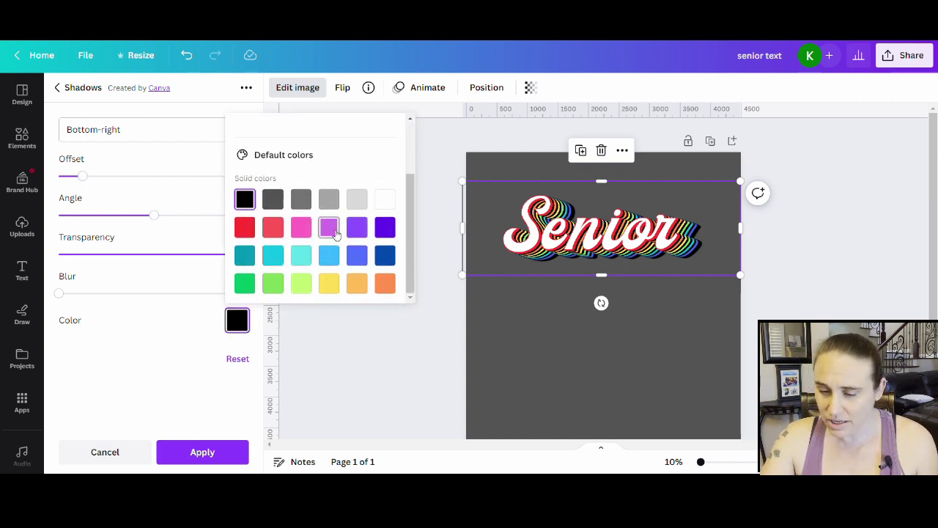
click(335, 232)
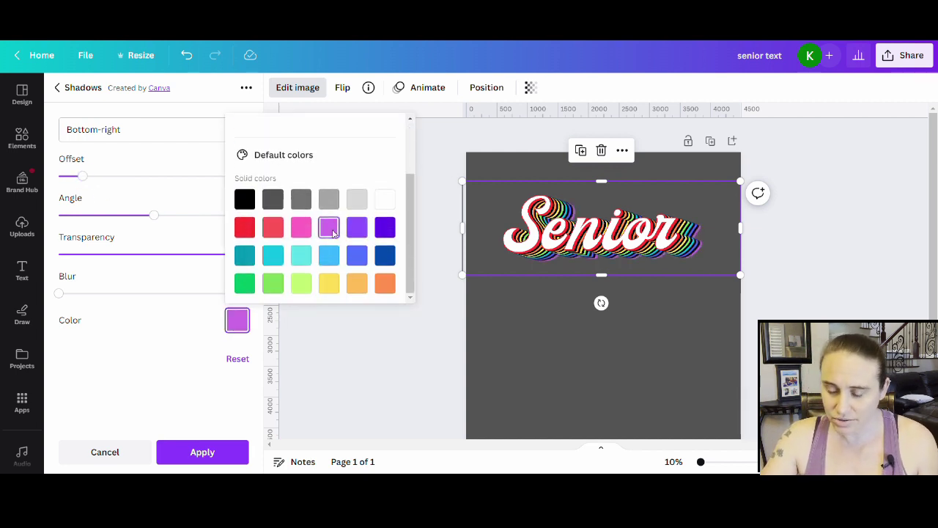
click(204, 455)
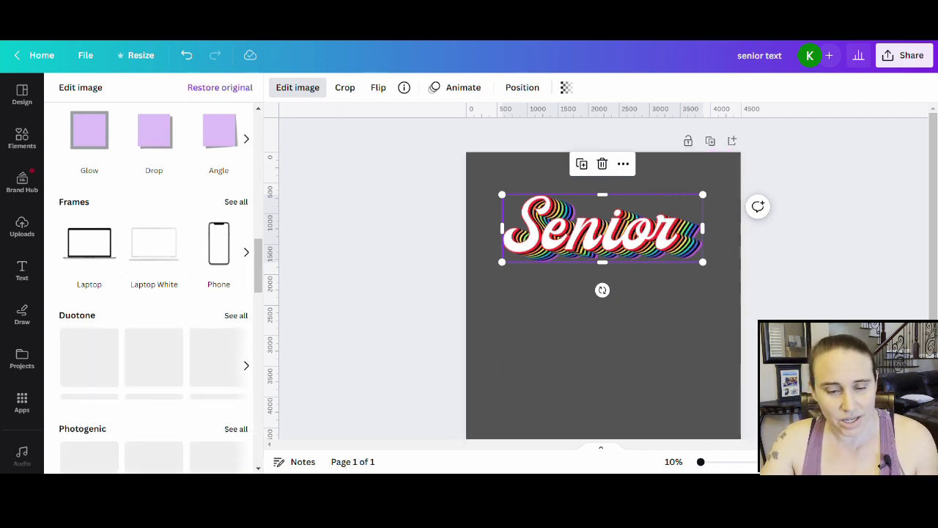
Step: Change the page background colour to black
click(641, 368)
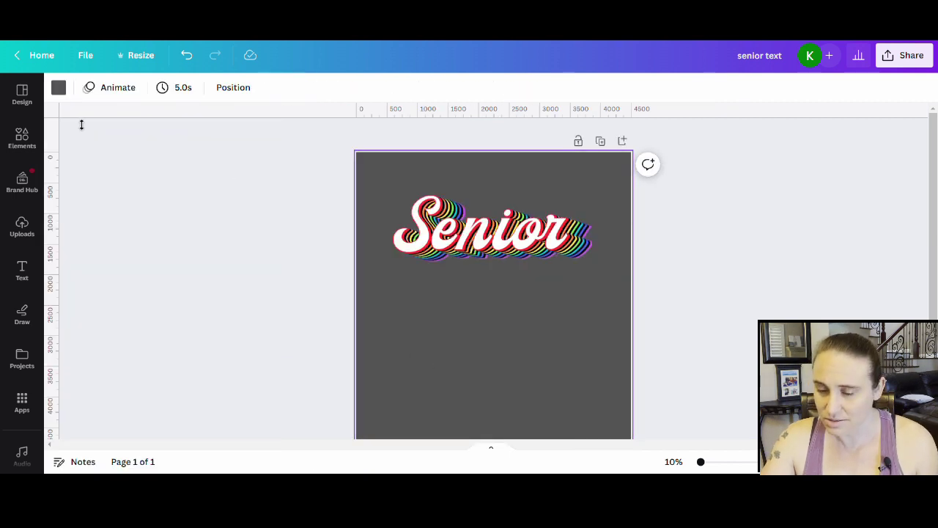
click(58, 88)
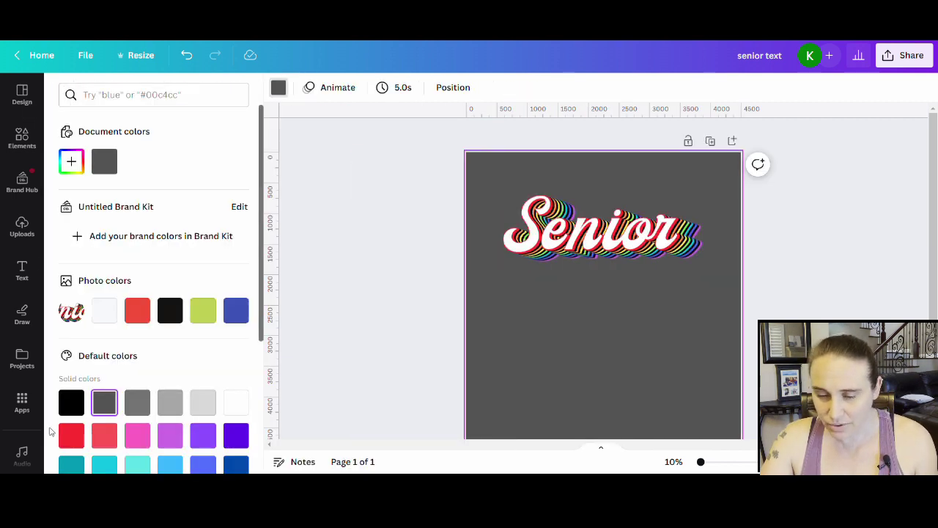
click(72, 405)
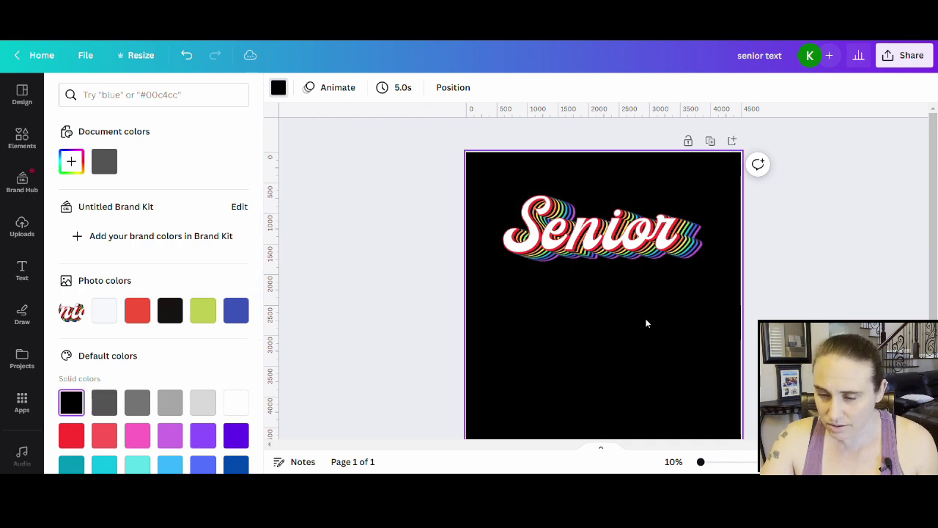
Step: Enlarge Senior, tilt it to rise to the right, and centre it near the top
click(642, 221)
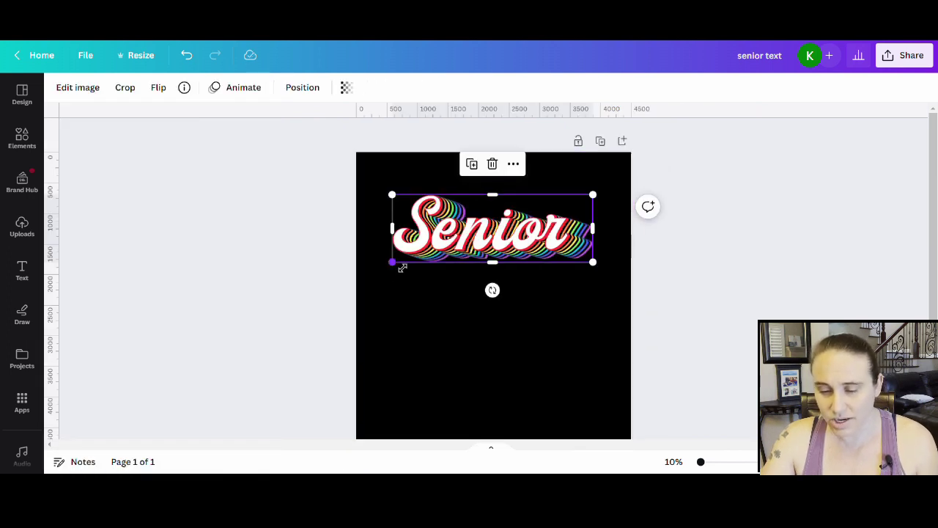
drag(403, 268, 373, 283)
drag(598, 195, 613, 185)
drag(488, 300, 503, 303)
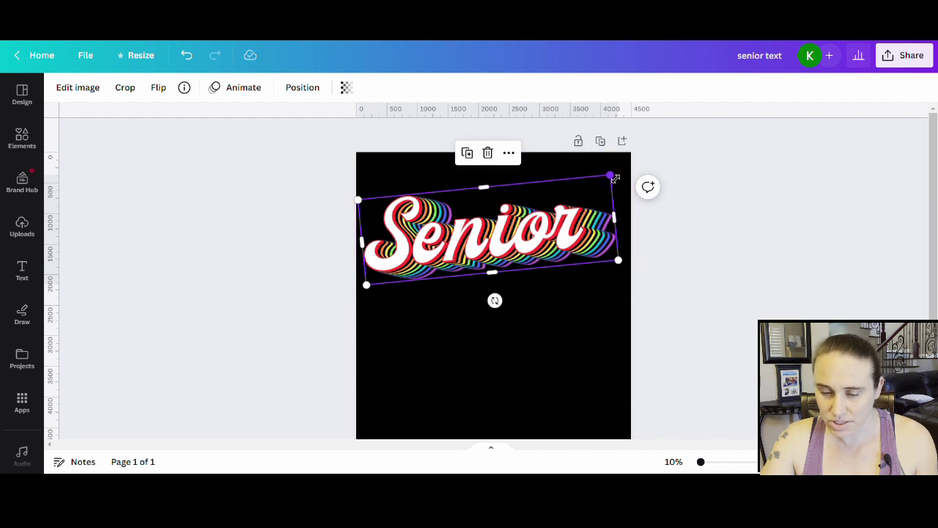
drag(618, 176, 620, 171)
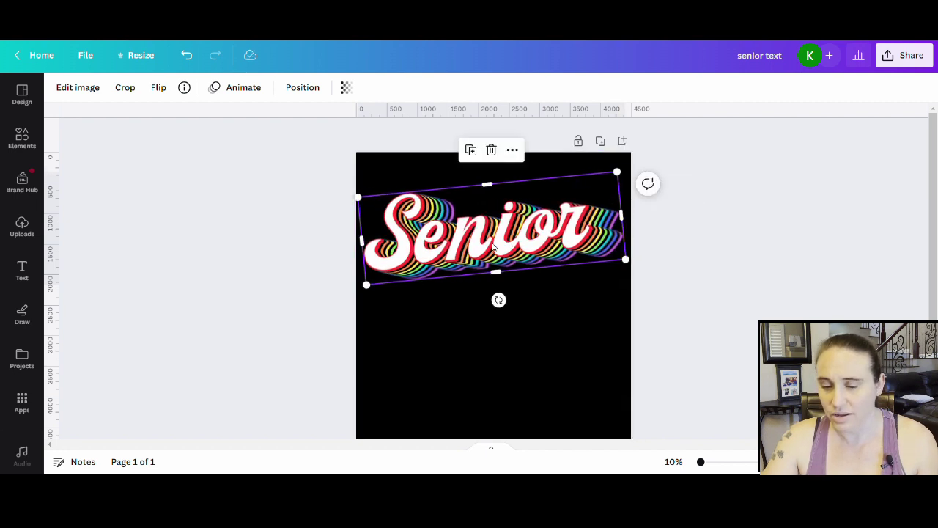
drag(497, 247, 496, 237)
click(535, 341)
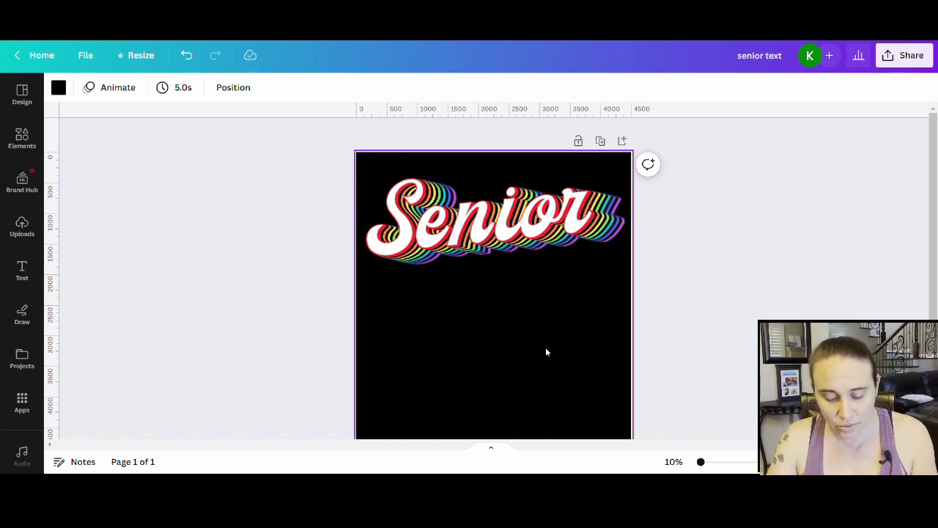
Step: Add a new text box reading '2023'
key(t)
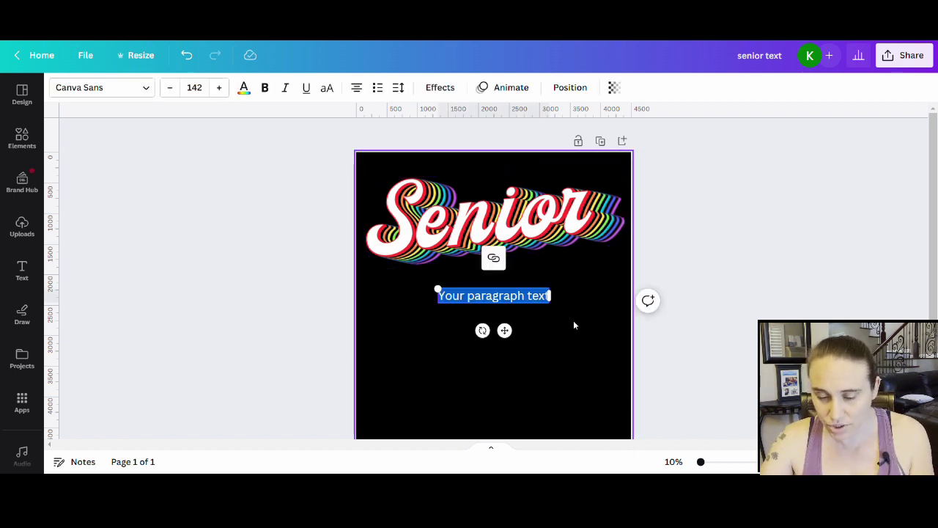
text(2023)
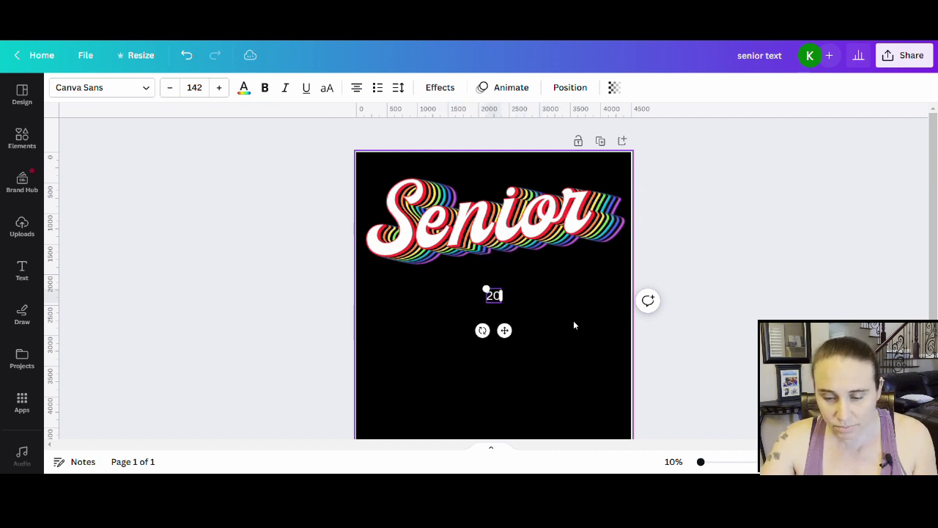
click(562, 313)
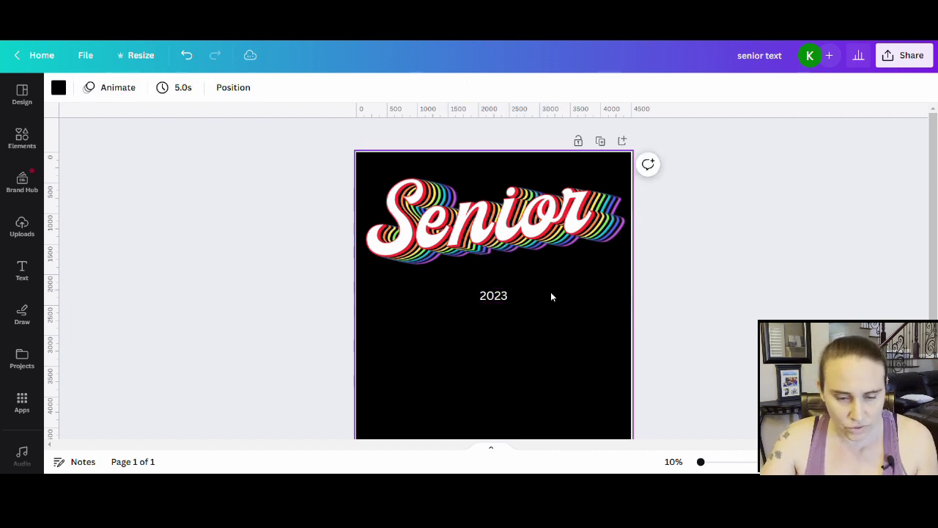
Step: Set the 2023 text's font to Dream to Berich
click(505, 297)
click(112, 87)
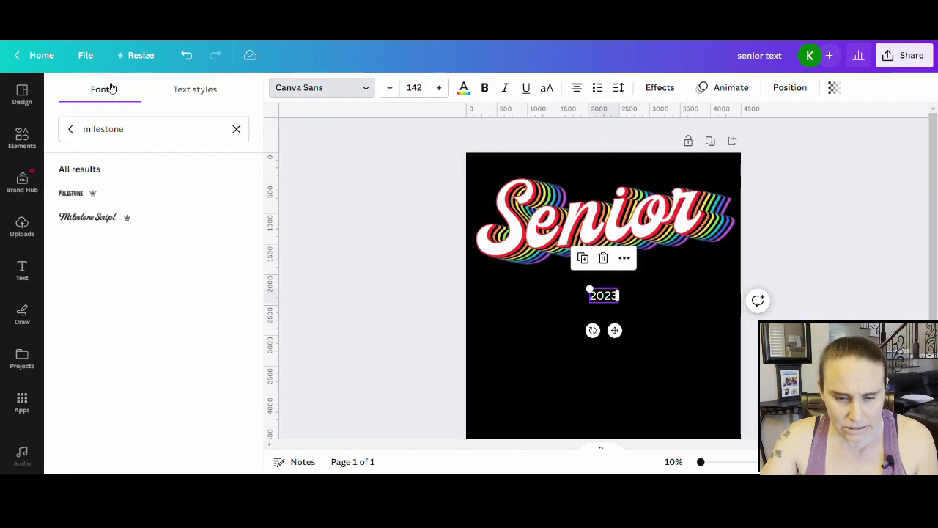
click(237, 129)
click(94, 98)
scroll(110, 216, down, 1)
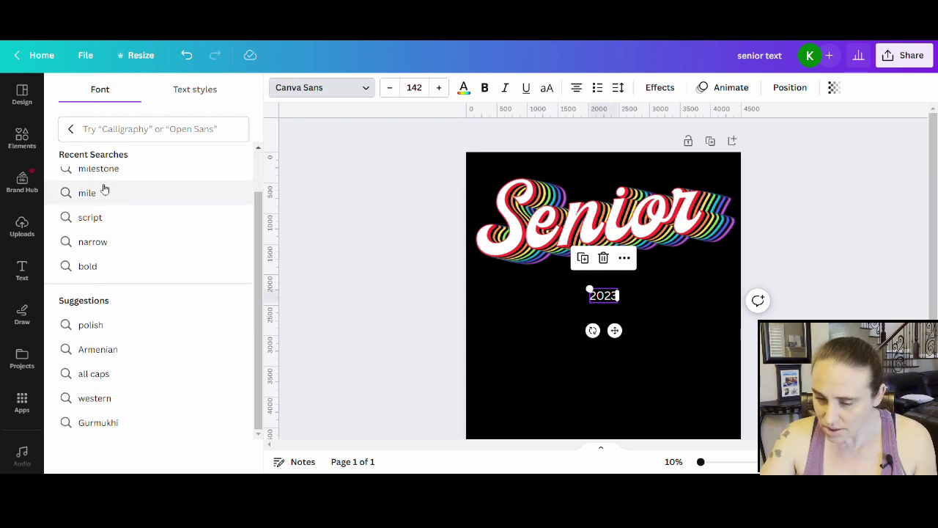
scroll(99, 176, up, 1)
click(71, 129)
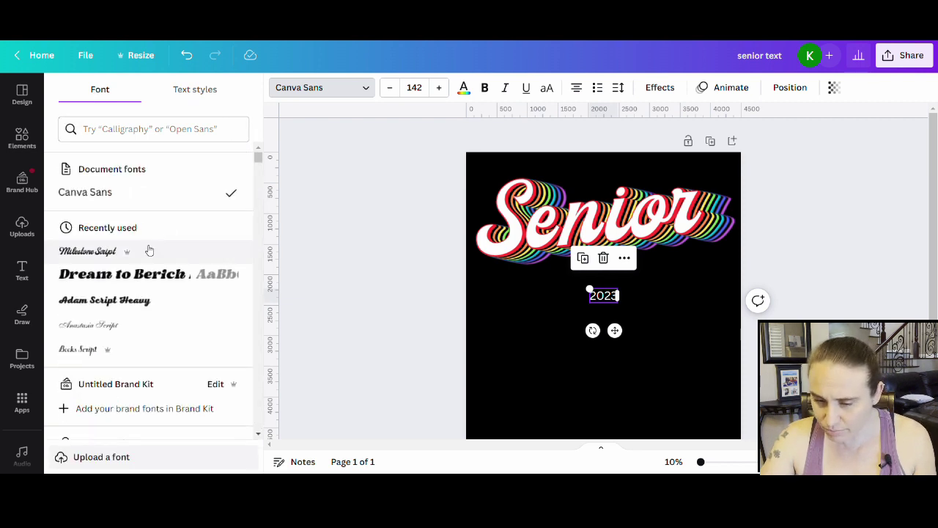
click(138, 275)
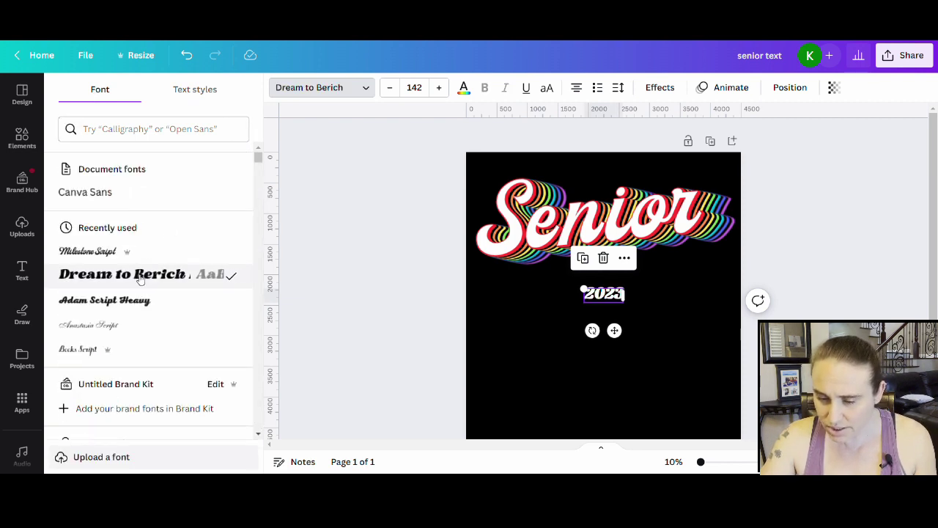
click(573, 349)
Step: Enlarge 2023 and position it just beneath Senior's right end
click(512, 294)
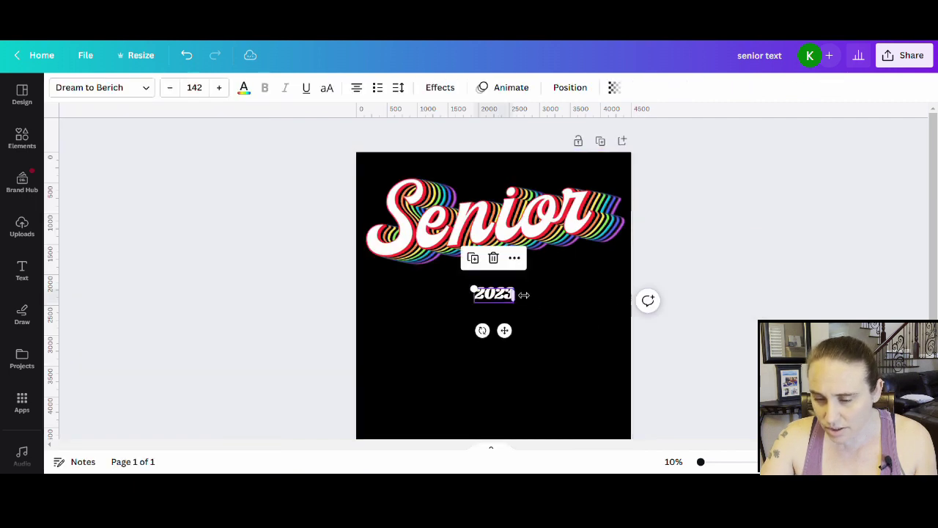
drag(521, 297, 549, 283)
key(Escape)
drag(480, 288, 568, 261)
click(517, 355)
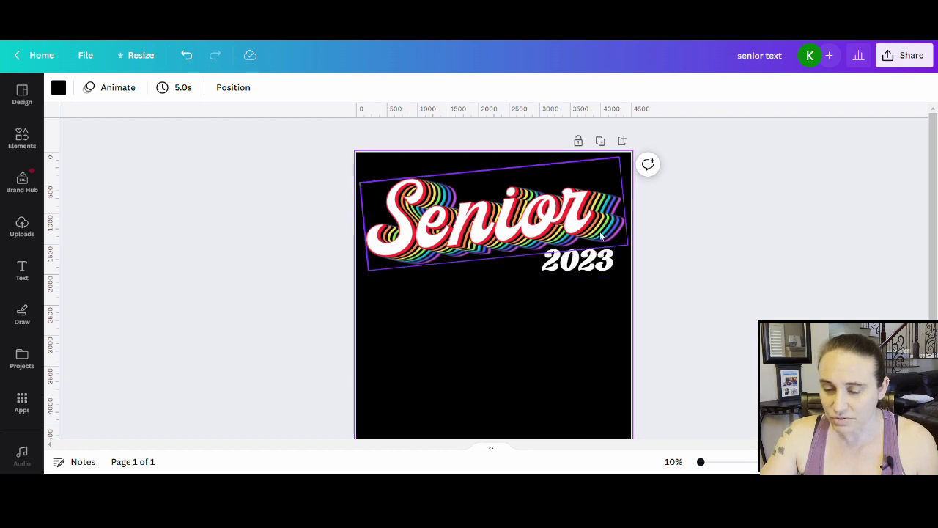
drag(597, 268, 600, 256)
click(517, 369)
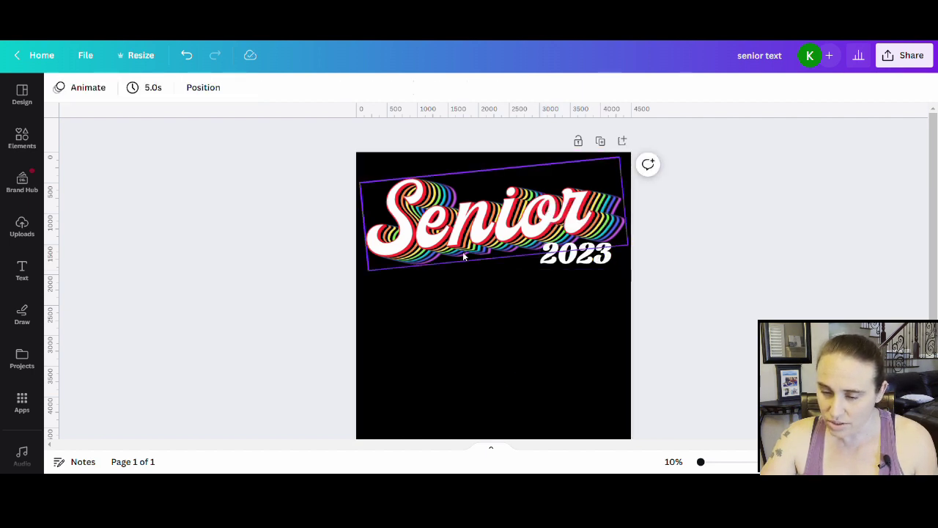
drag(589, 262, 596, 269)
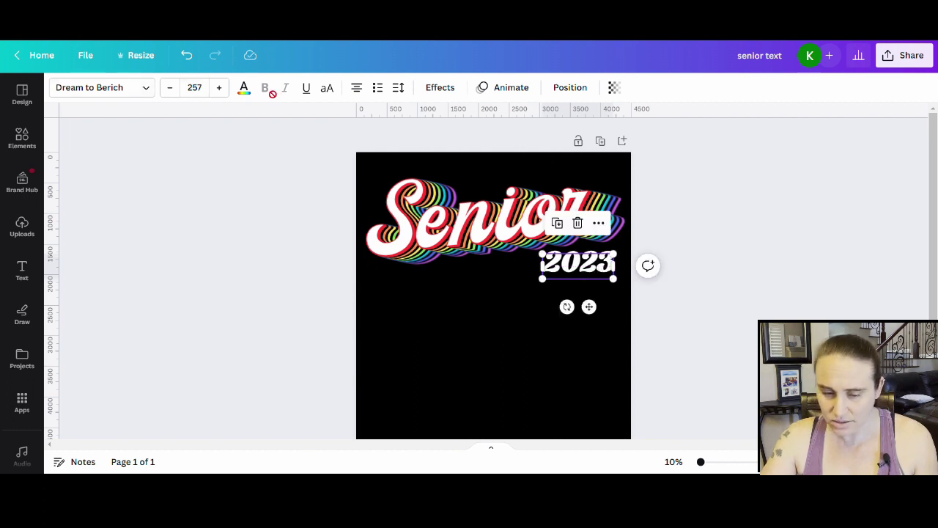
Step: Make the 2023 text red
click(244, 88)
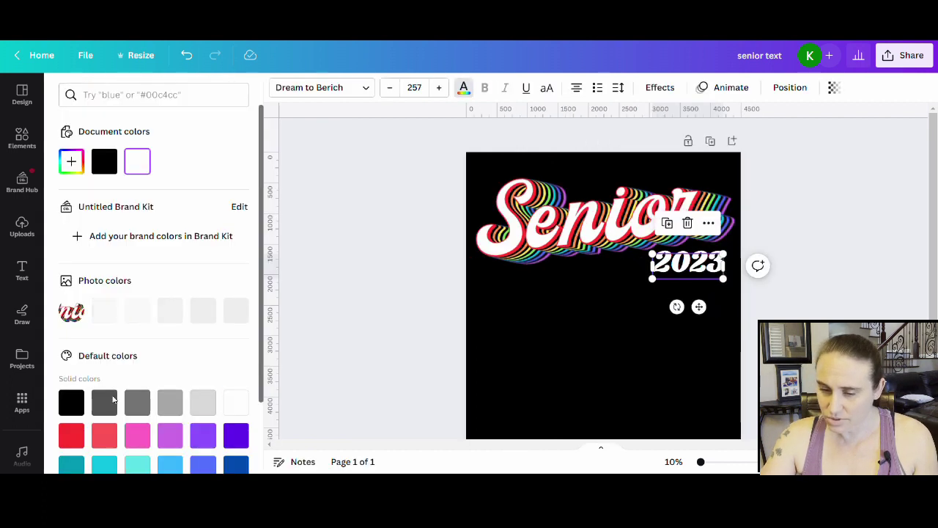
click(71, 436)
click(621, 380)
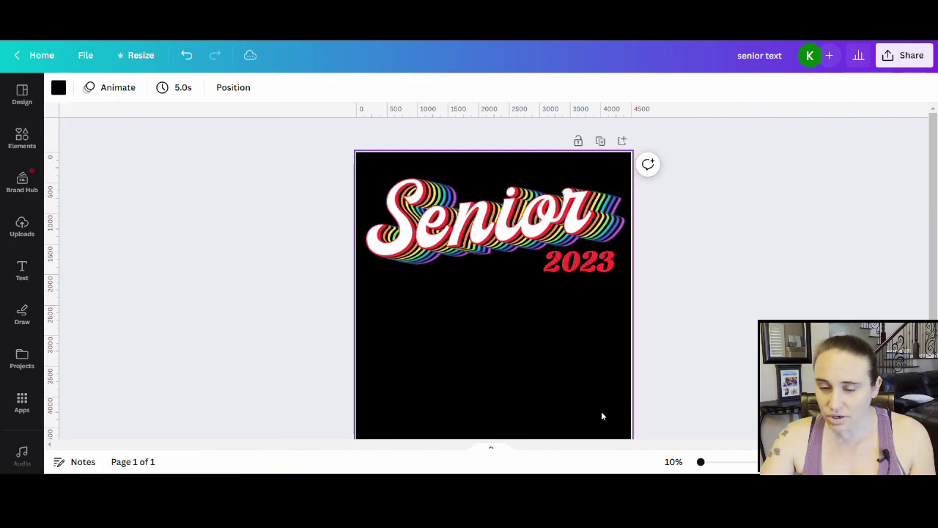
Step: Give 2023 a white outline at maximum thickness 200
click(593, 266)
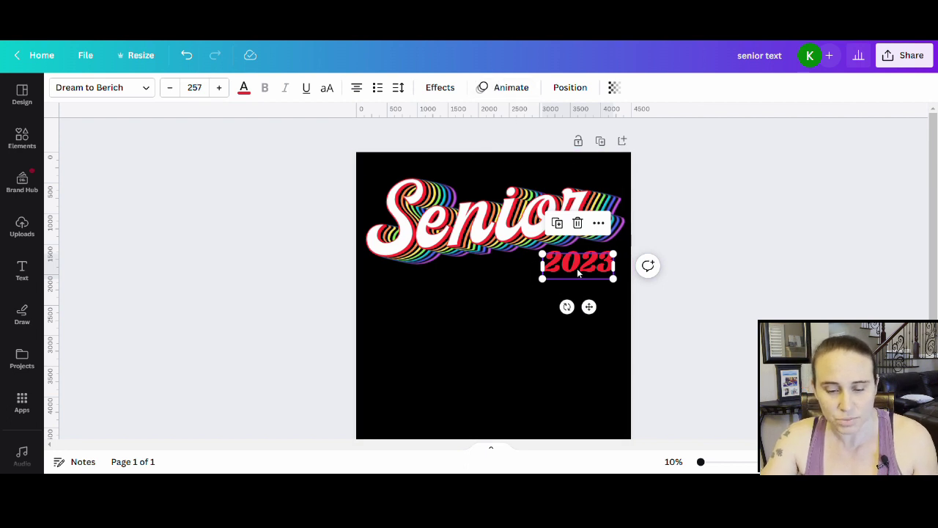
click(443, 87)
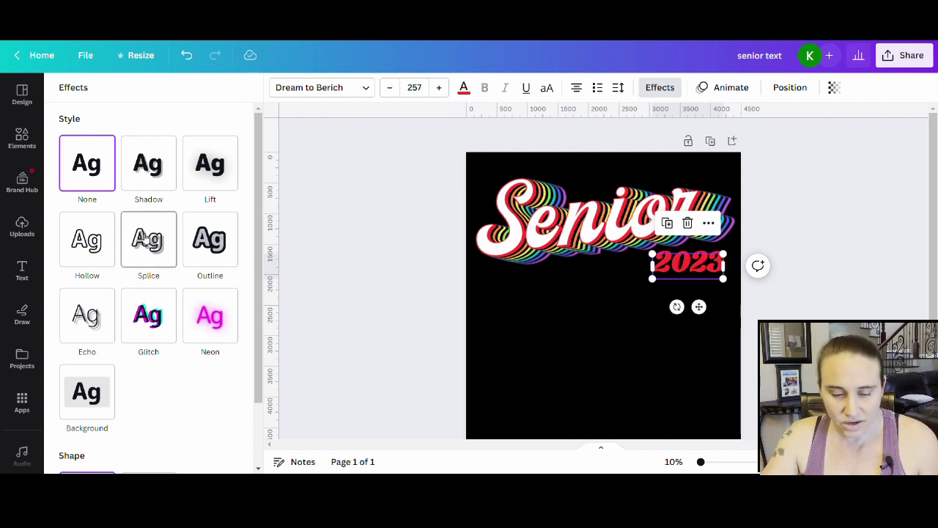
click(220, 247)
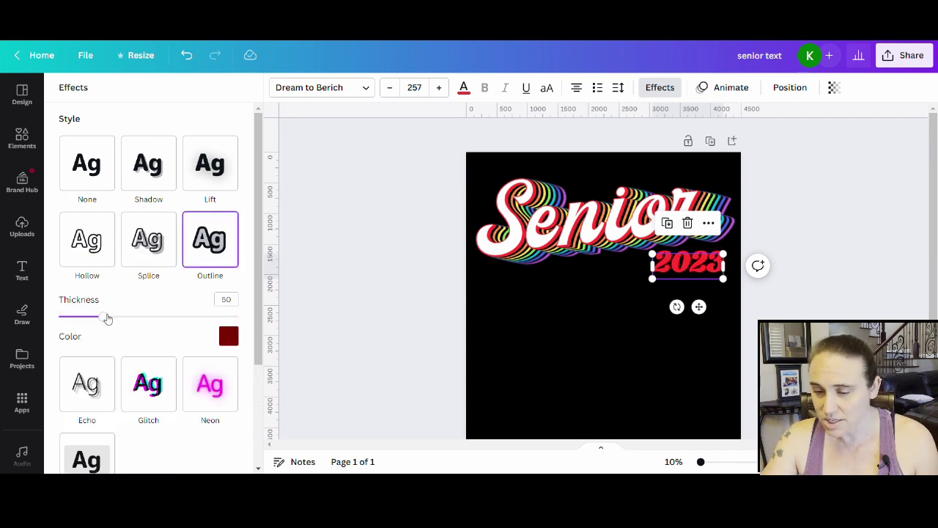
click(232, 339)
click(216, 313)
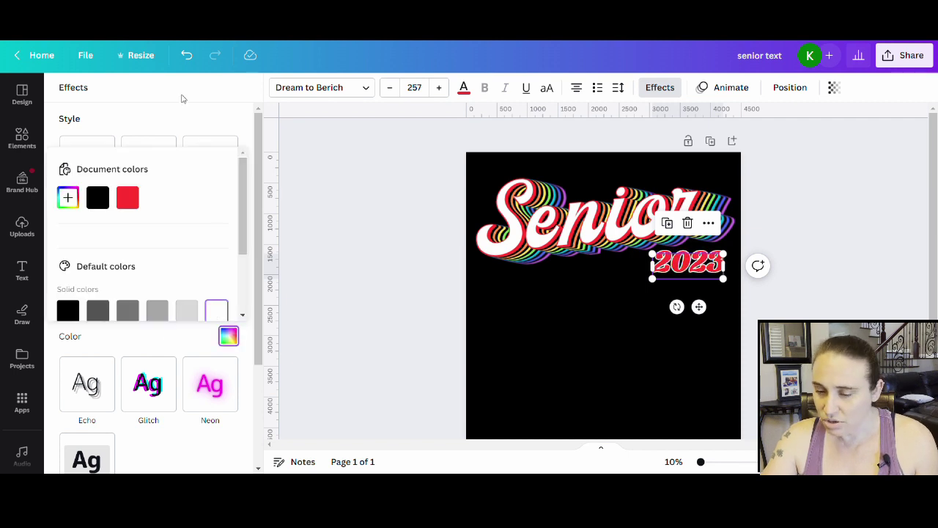
click(182, 98)
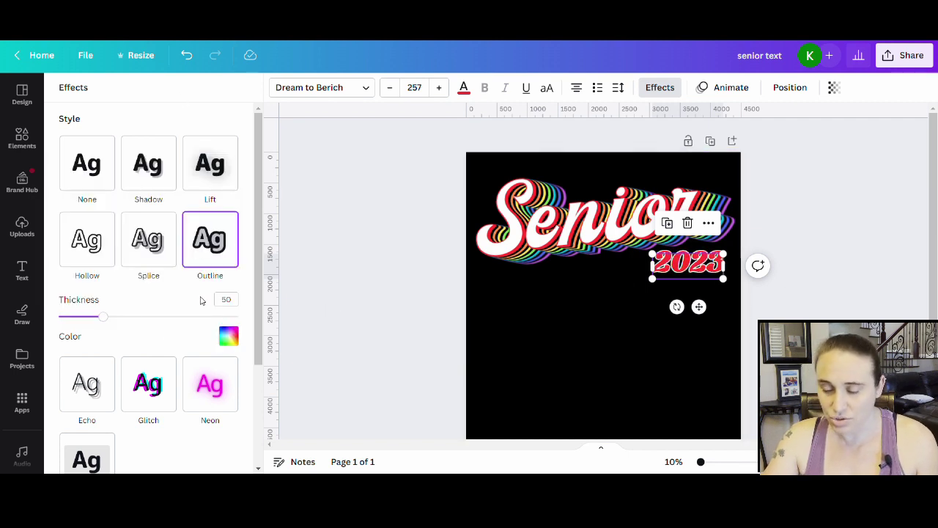
drag(106, 318, 272, 316)
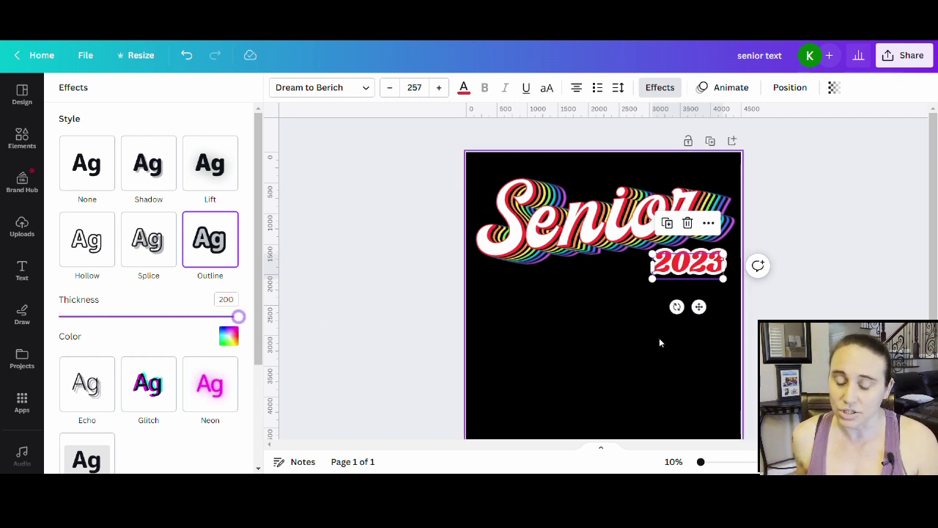
click(518, 353)
click(658, 339)
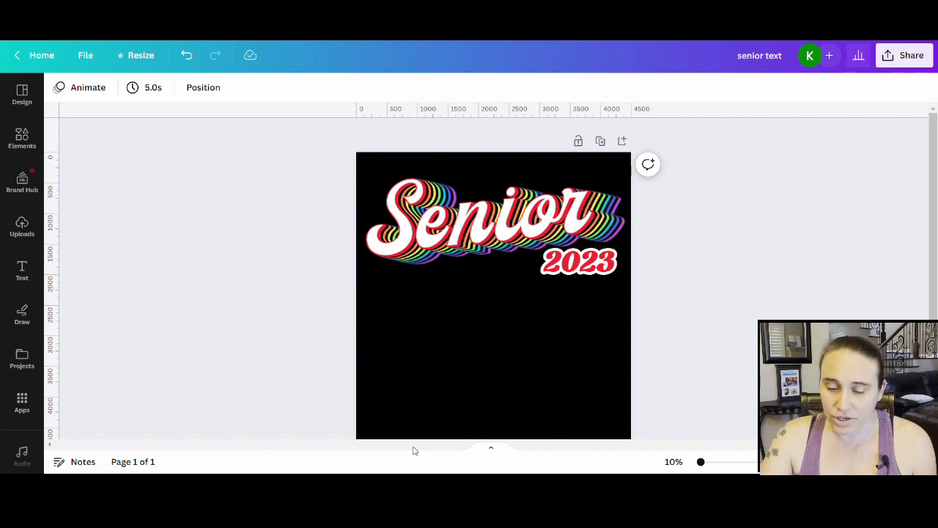
Step: Rename the design to 'senior rainbow text'
click(525, 362)
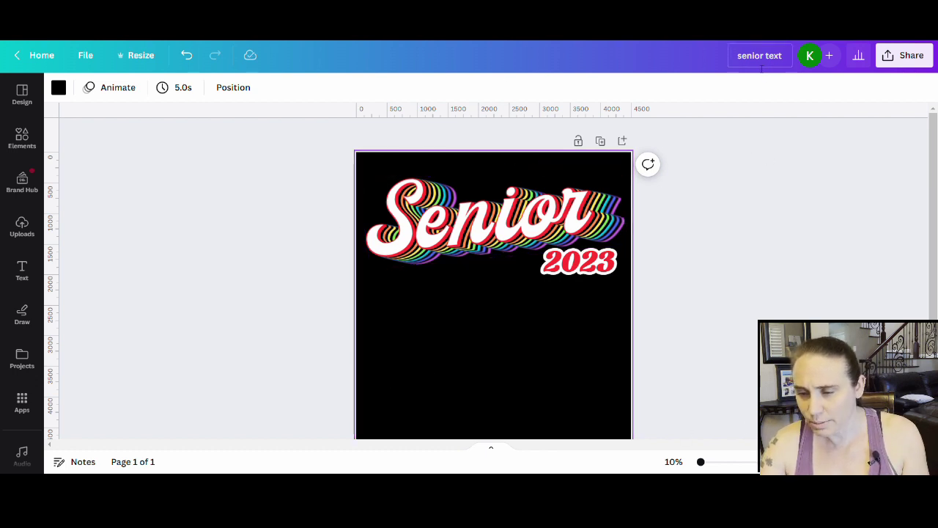
click(768, 58)
double_click(771, 56)
key(BackSpace)
text(rainbow)
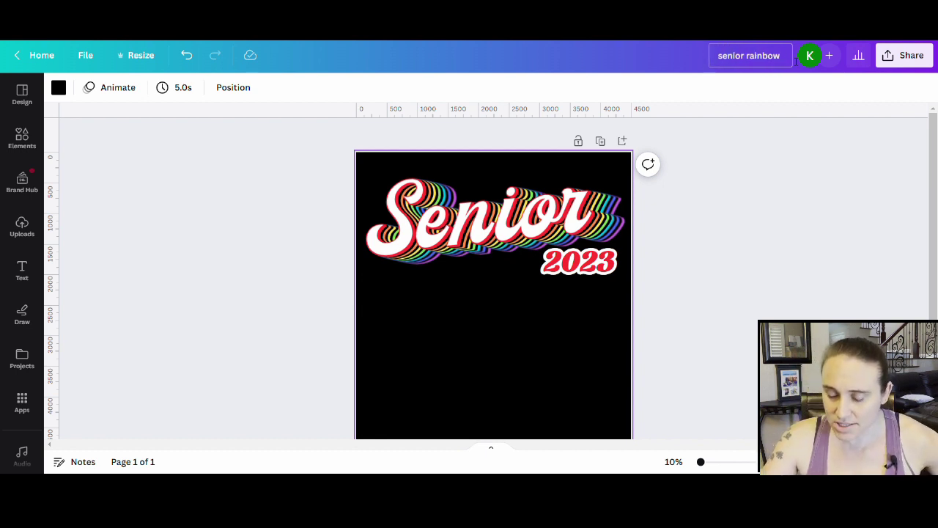
text( text)
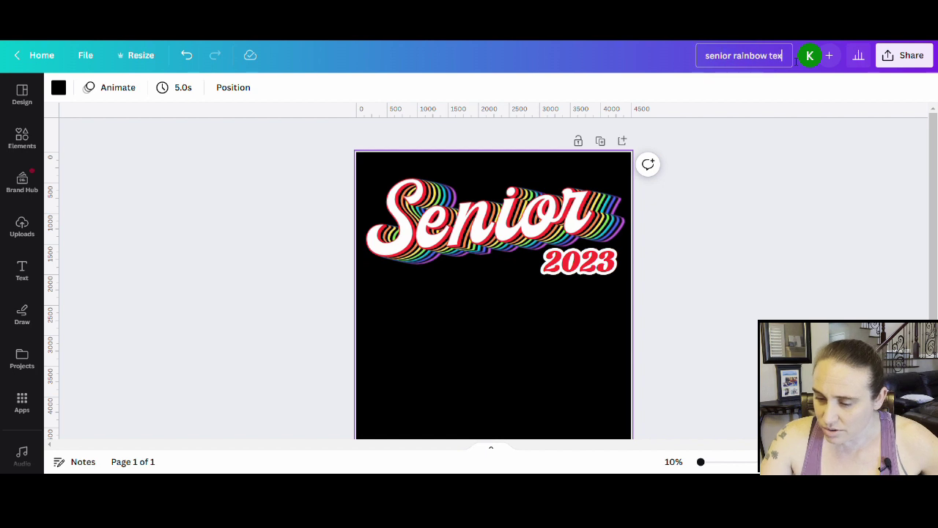
click(530, 281)
Step: Set up a PNG download with a transparent background
click(905, 55)
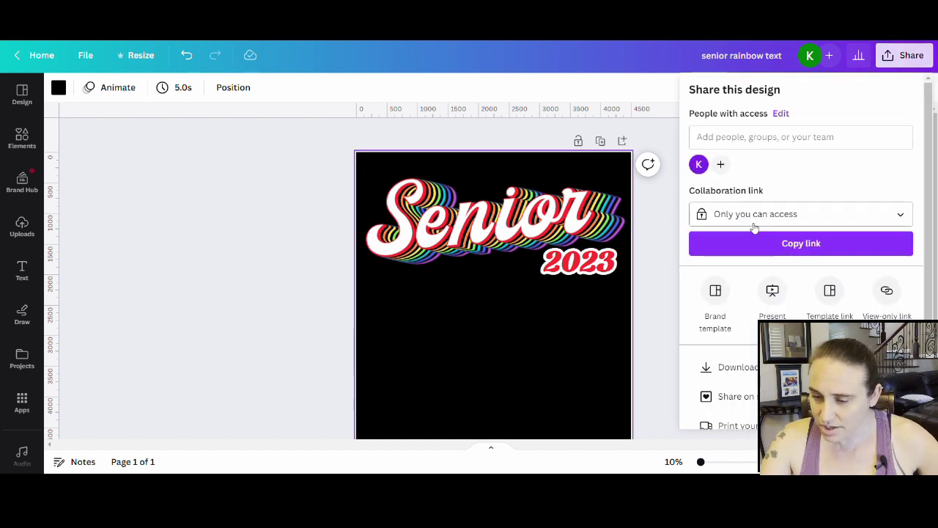
click(727, 369)
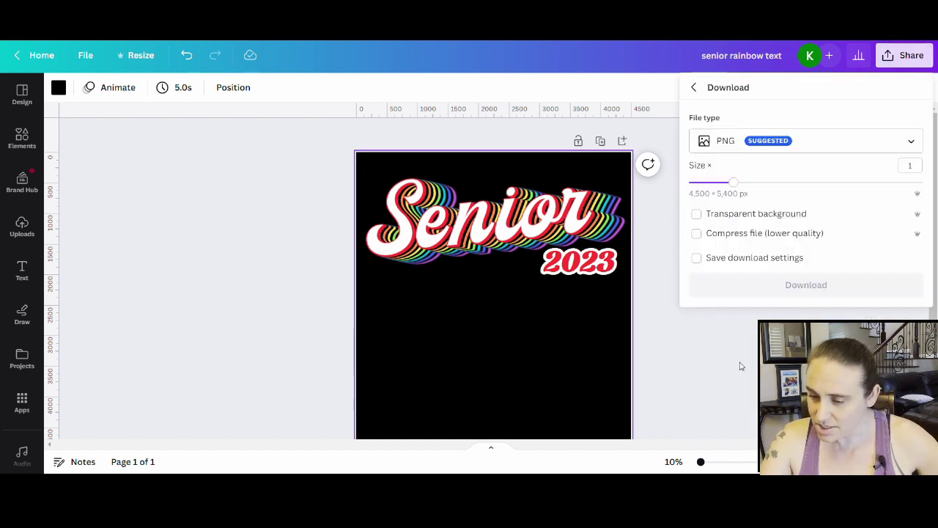
click(696, 213)
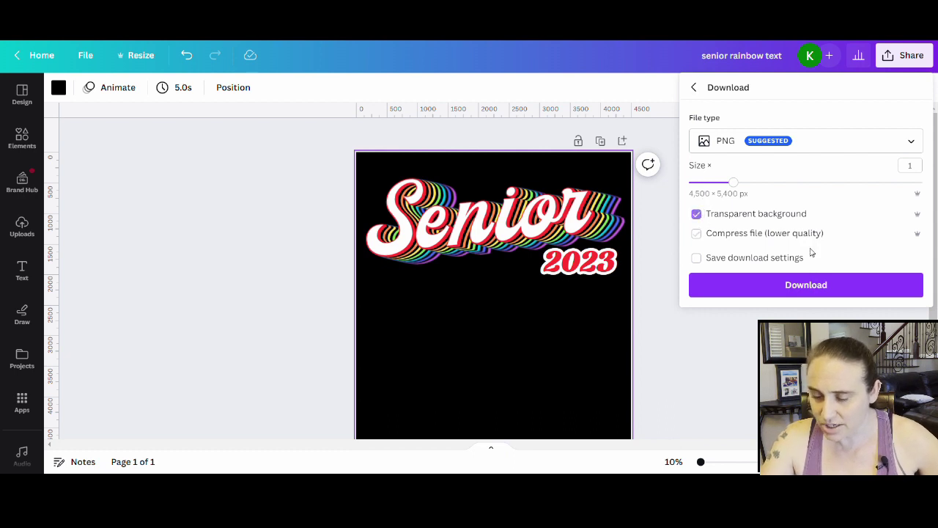
Step: Download 'senior rainbow text' as a transparent PNG and wait for it to complete
click(816, 292)
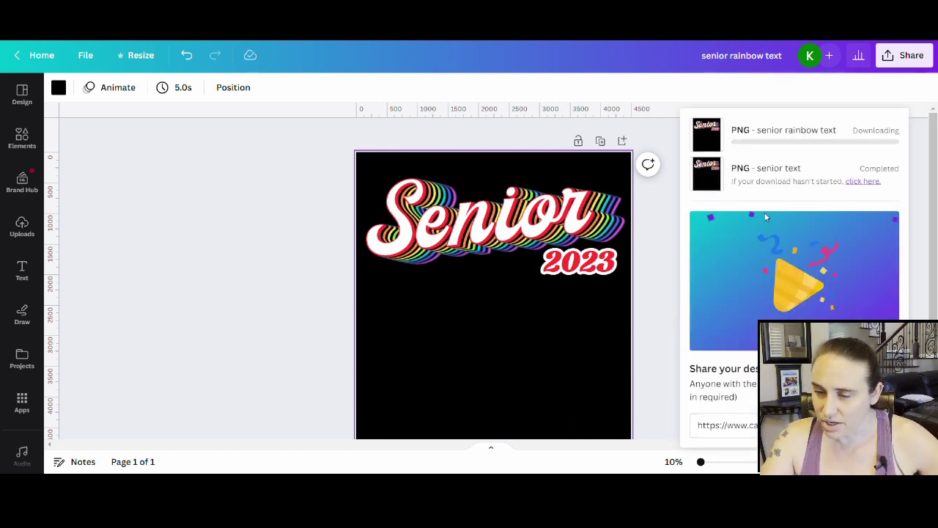